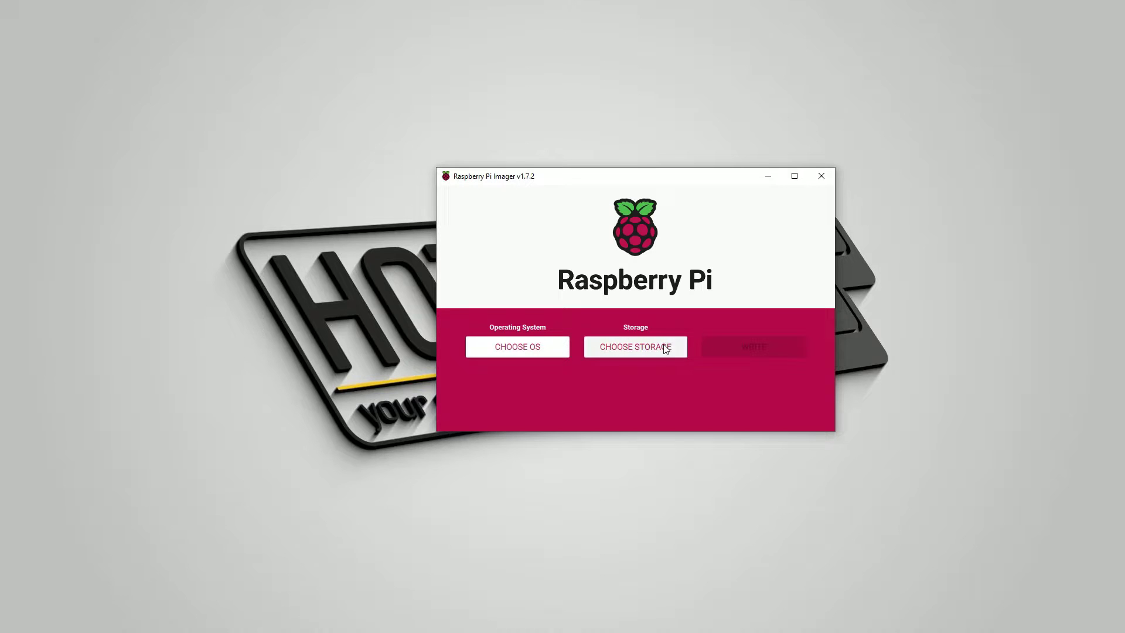
Step: Set the Generic STORAGE DEVICE USB drive as the target and browse the operating system list
left_click(659, 346)
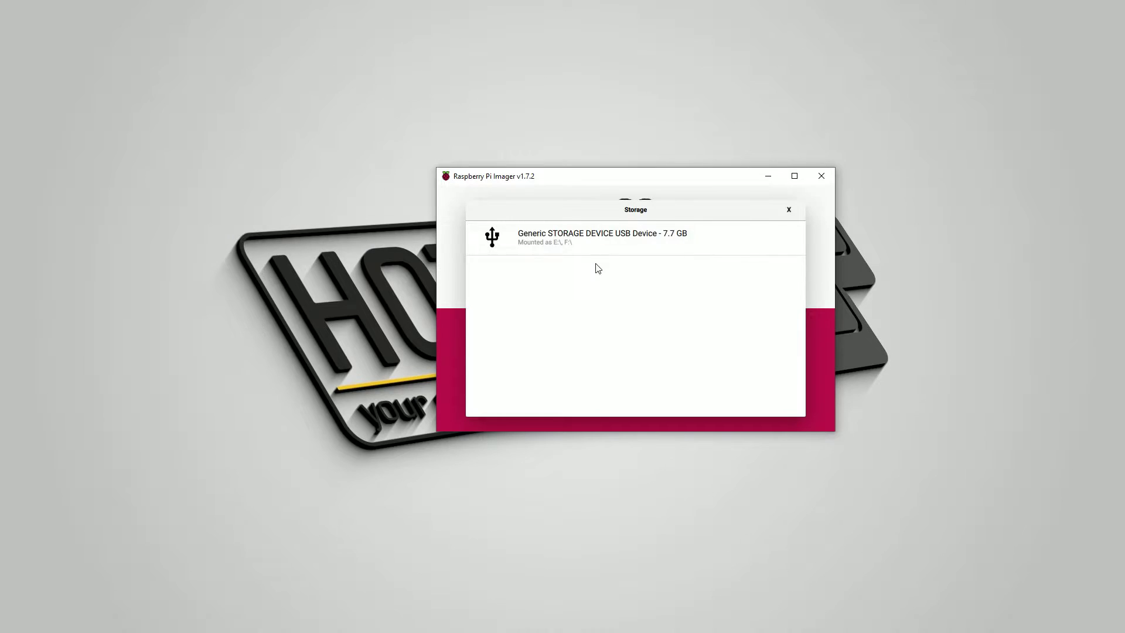
left_click(600, 244)
left_click(521, 346)
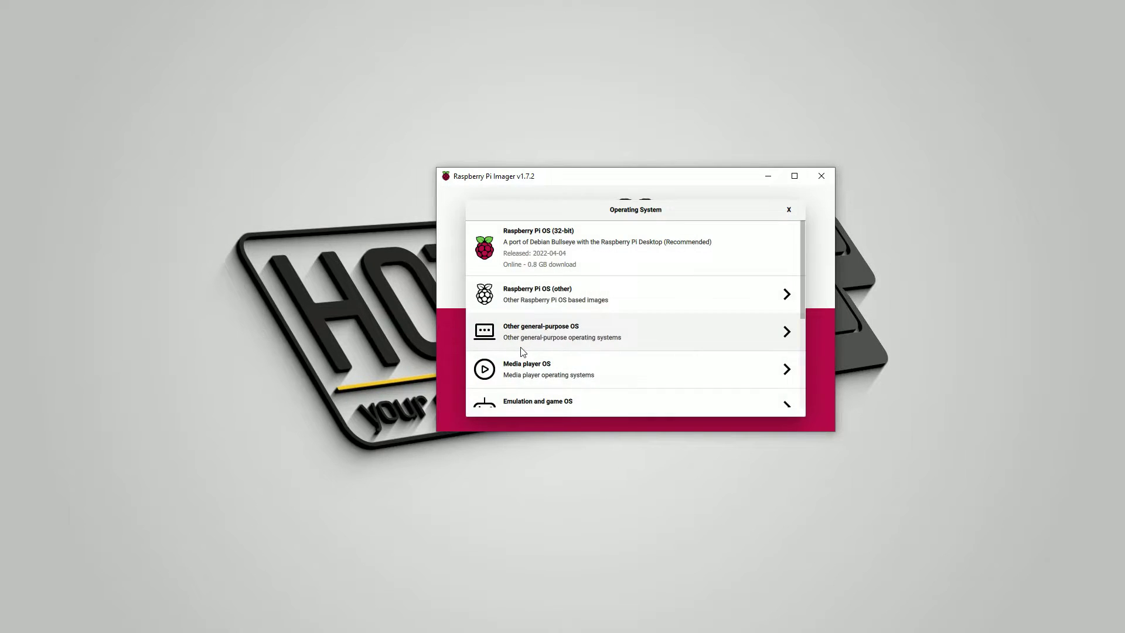
scroll(617, 304, "down", 3)
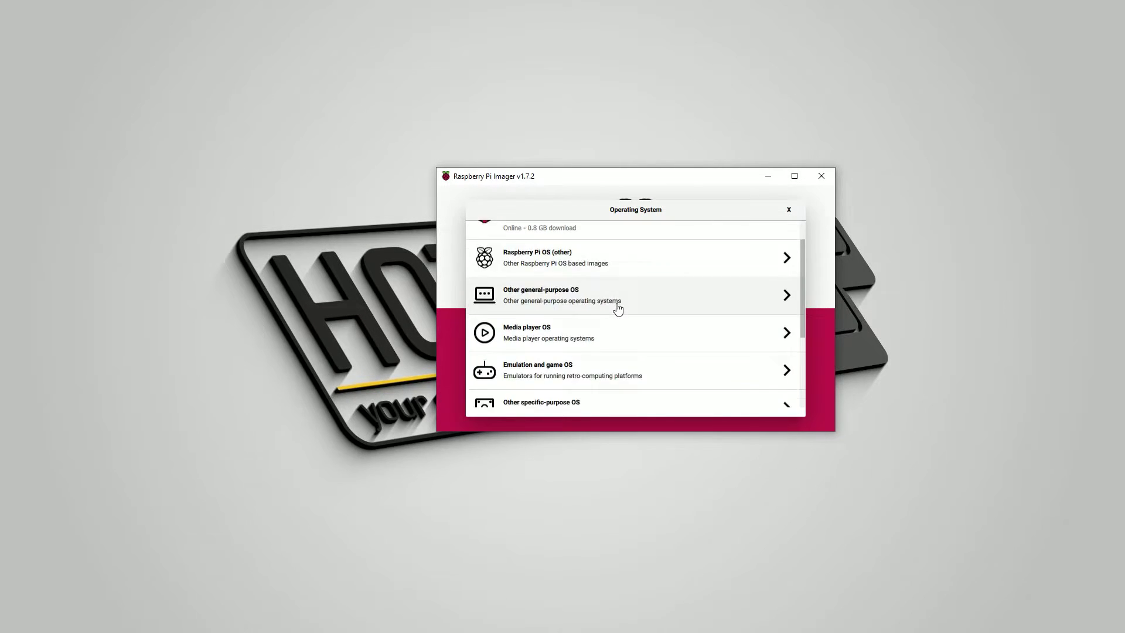
scroll(606, 345, "up", 3)
scroll(575, 367, "down", 3)
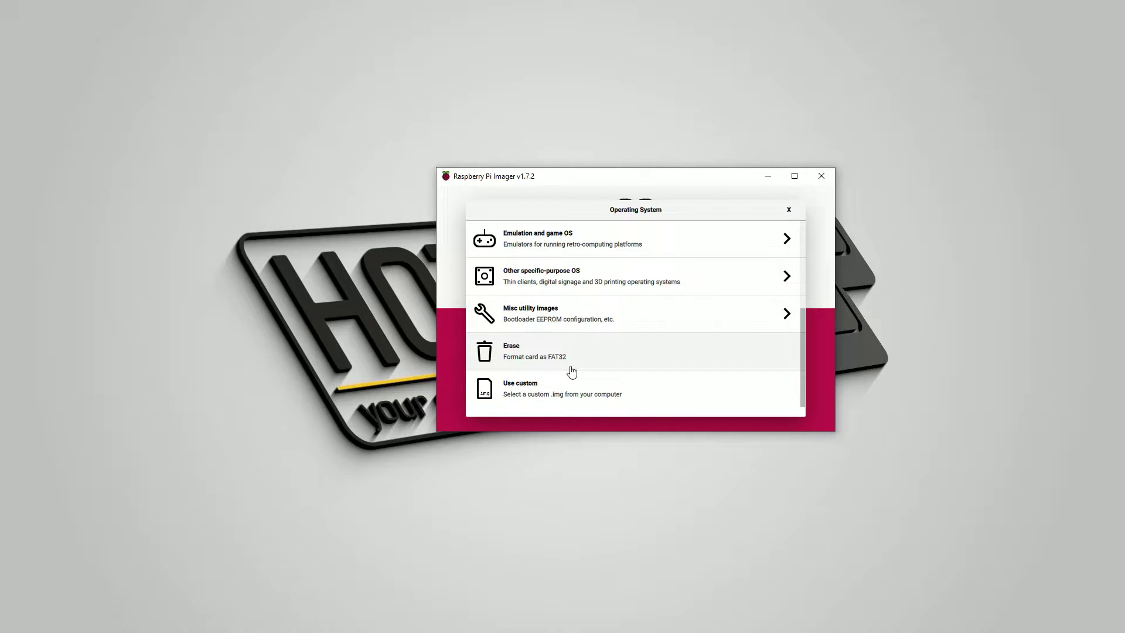
Step: Try Use custom to browse for an image file, then cancel without choosing one
left_click(535, 391)
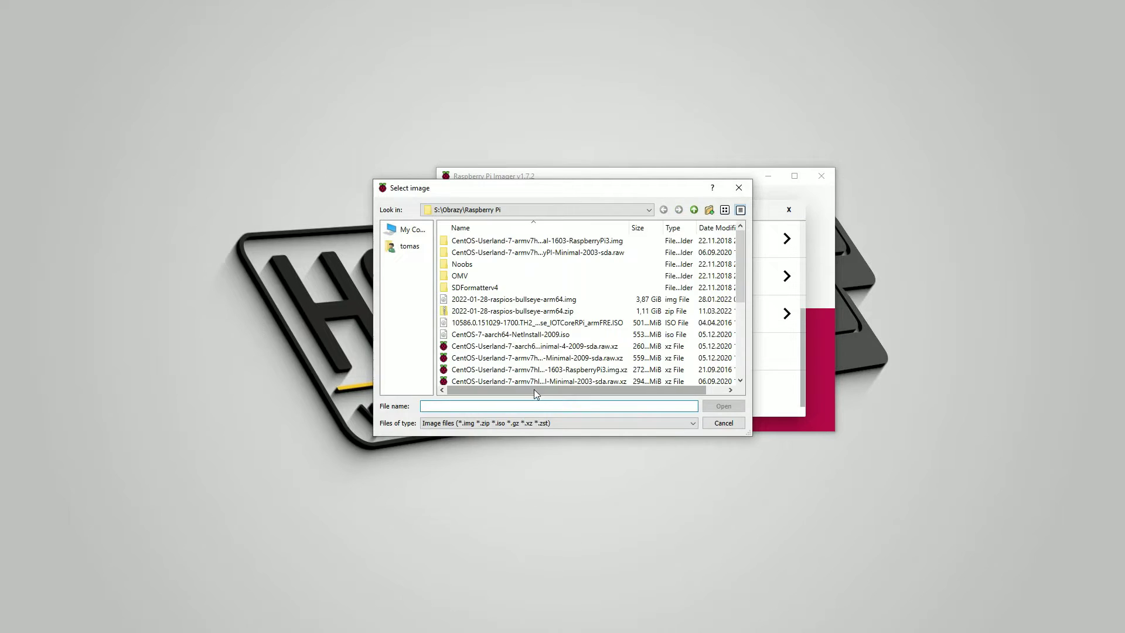
scroll(538, 319, "down", 2)
scroll(538, 319, "down", 2)
scroll(528, 369, "up", 2)
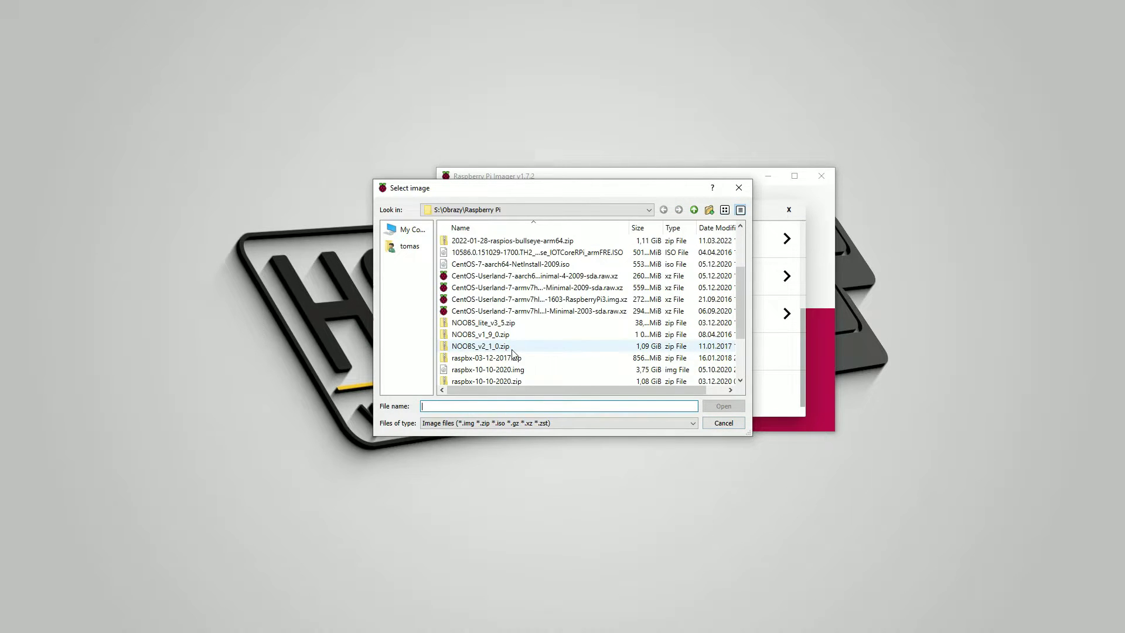
left_click(730, 427)
scroll(627, 367, "up", 5)
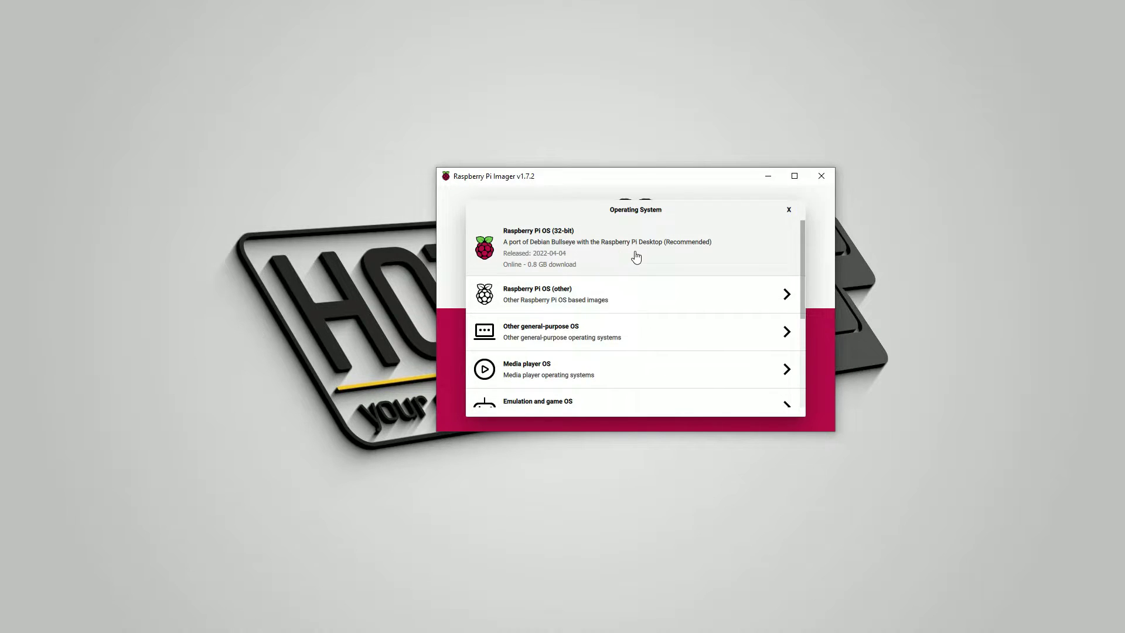
Step: Pick Raspberry Pi OS Lite (64-bit) under Raspberry Pi OS (other), then bring up the OS list again
left_click(610, 302)
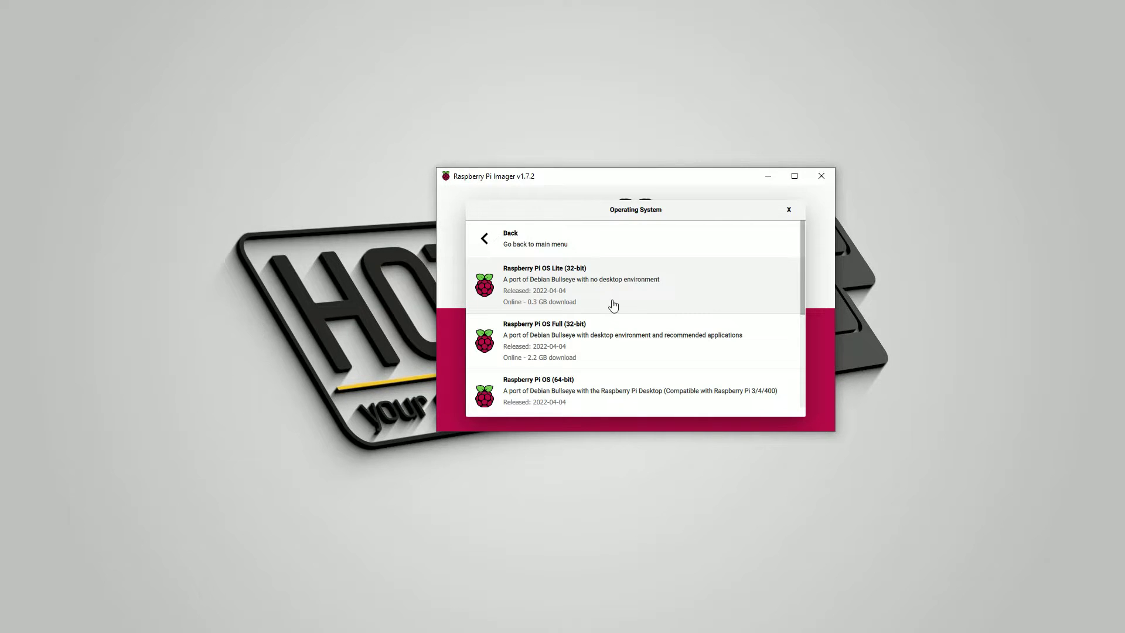
scroll(586, 400, "down", 2)
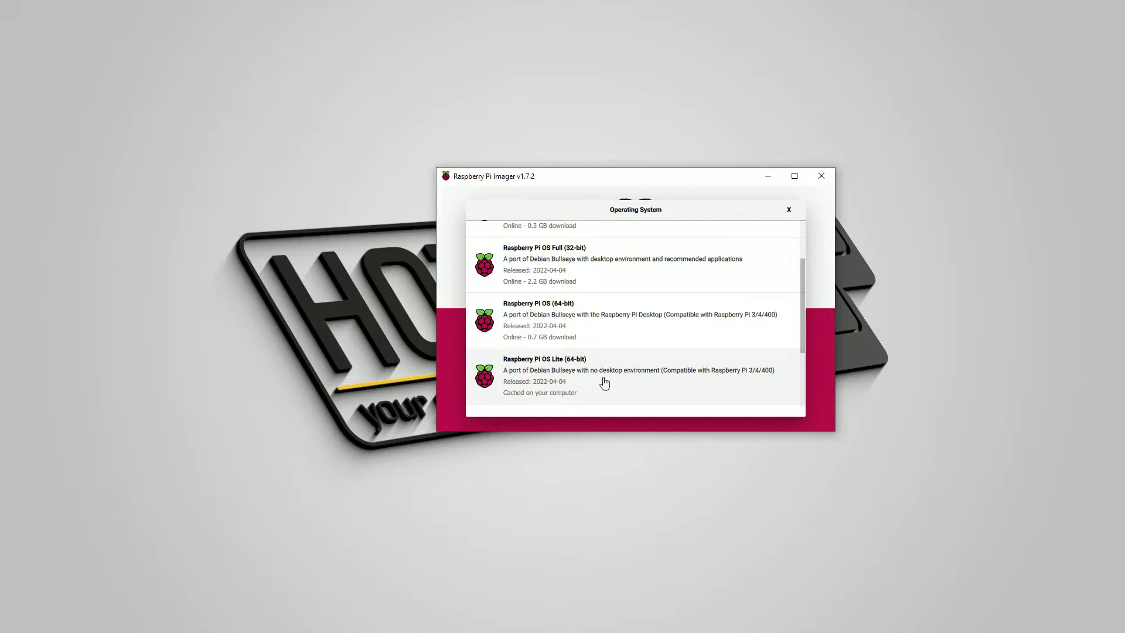
left_click(715, 378)
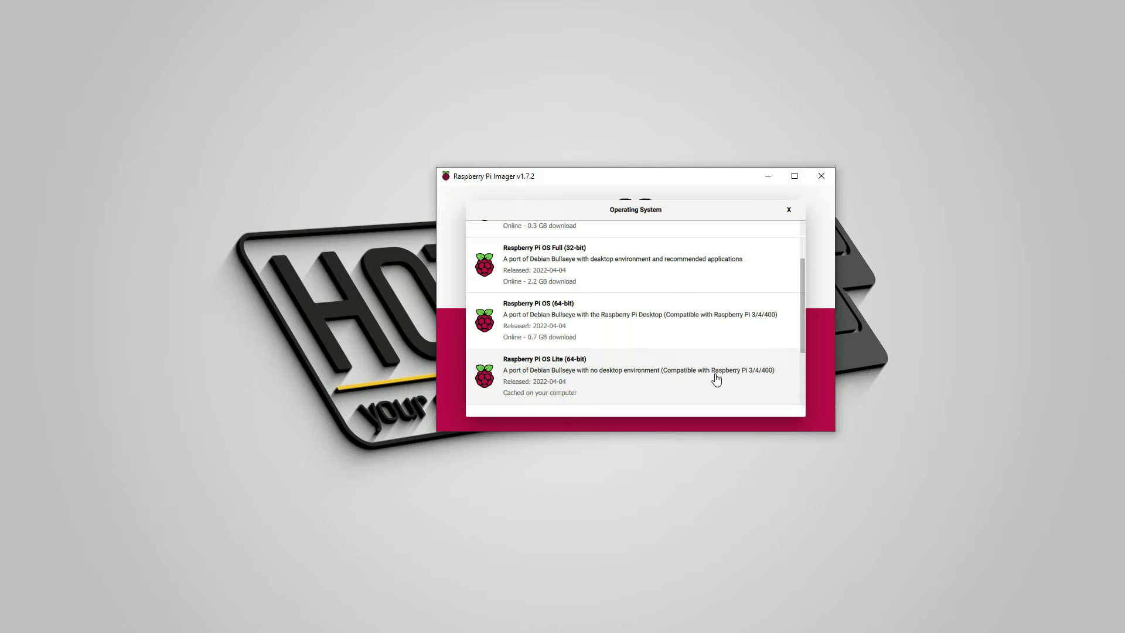
left_click(715, 377)
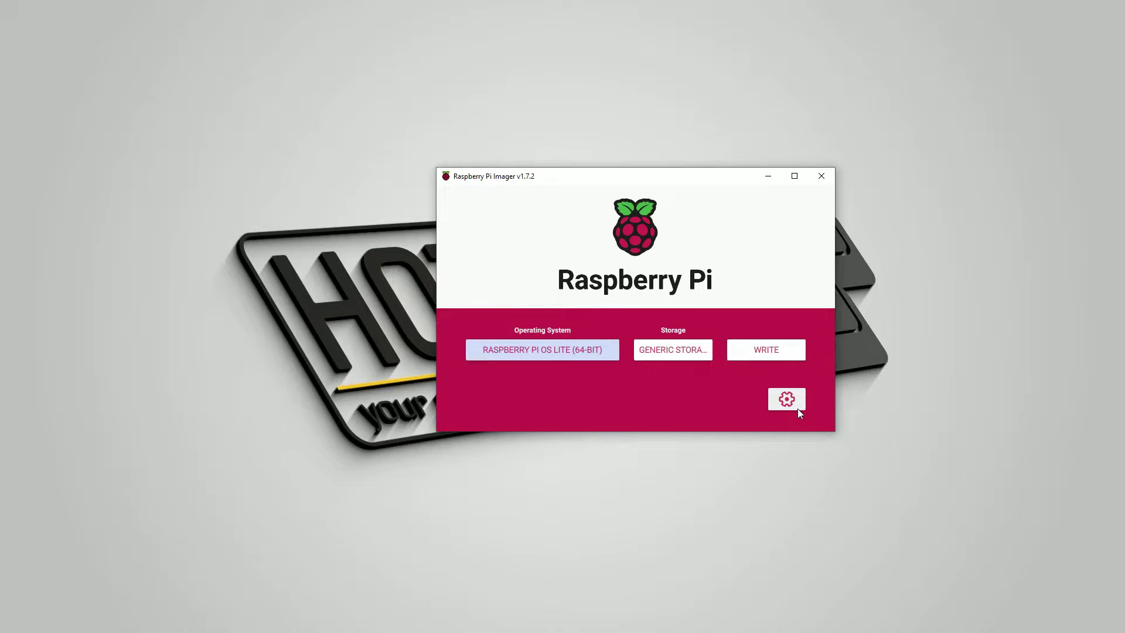
Step: Switch the system to Manjaro ARM KDE Plasma under Other general-purpose OS
left_click(571, 360)
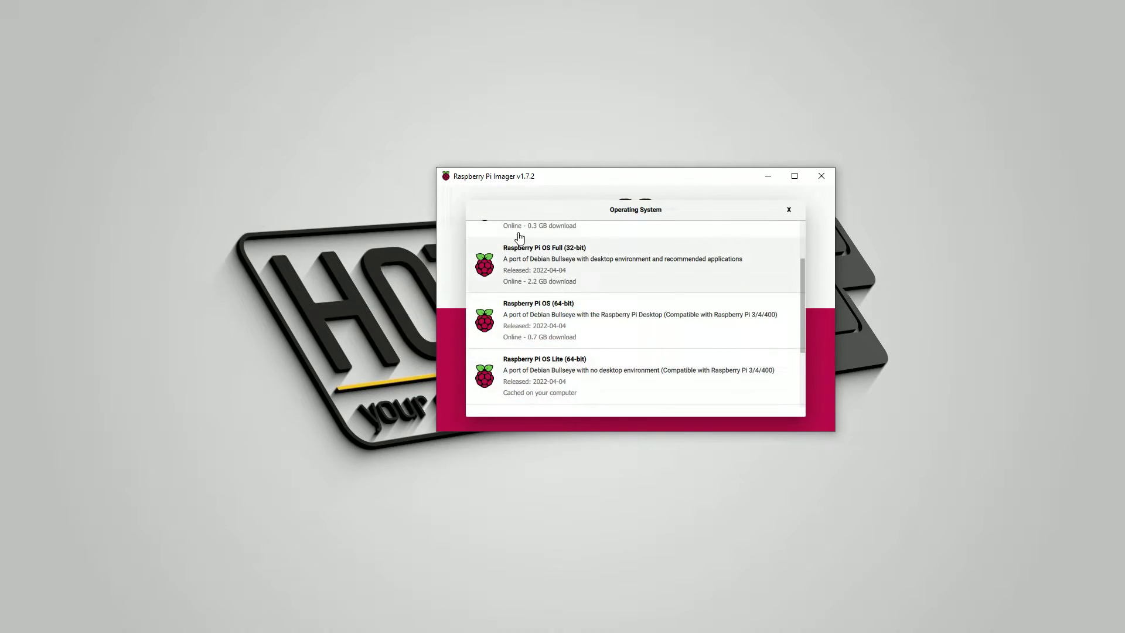
scroll(477, 239, "up", 3)
left_click(479, 234)
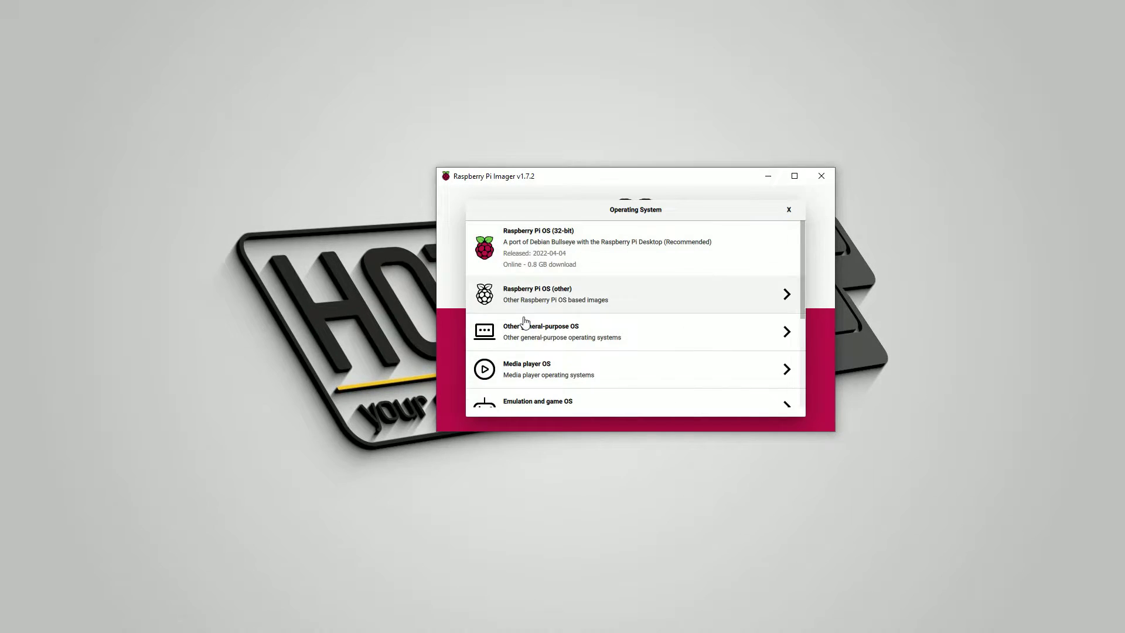
left_click(537, 335)
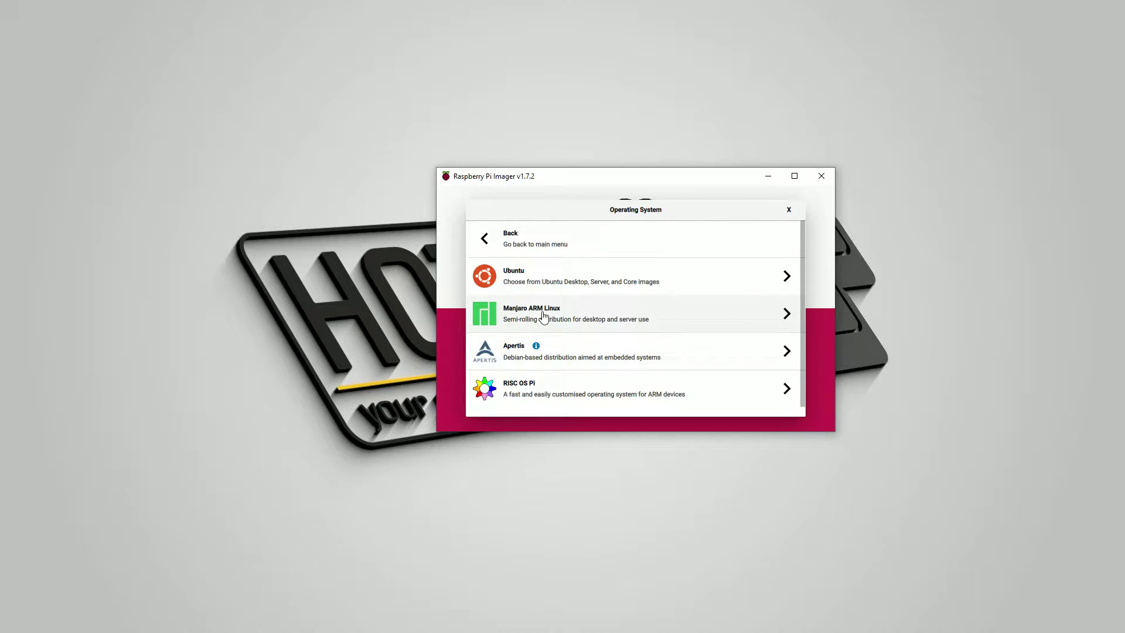
left_click(542, 318)
left_click(545, 284)
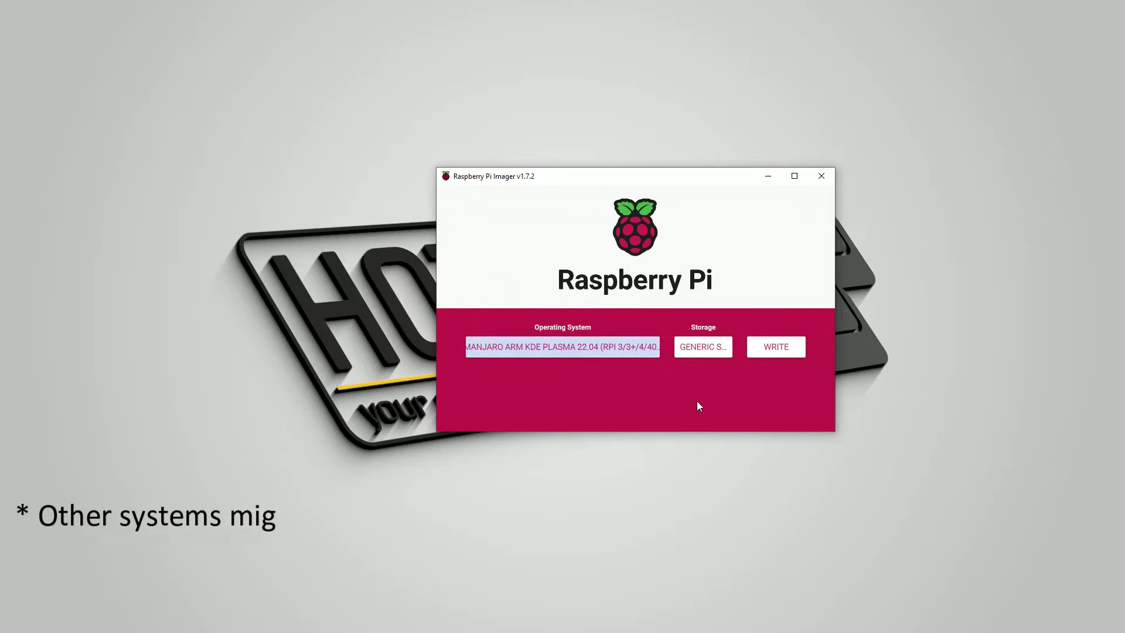
Step: Go back and reselect Raspberry Pi OS Lite (64-bit) under Raspberry Pi OS (other)
left_click(575, 345)
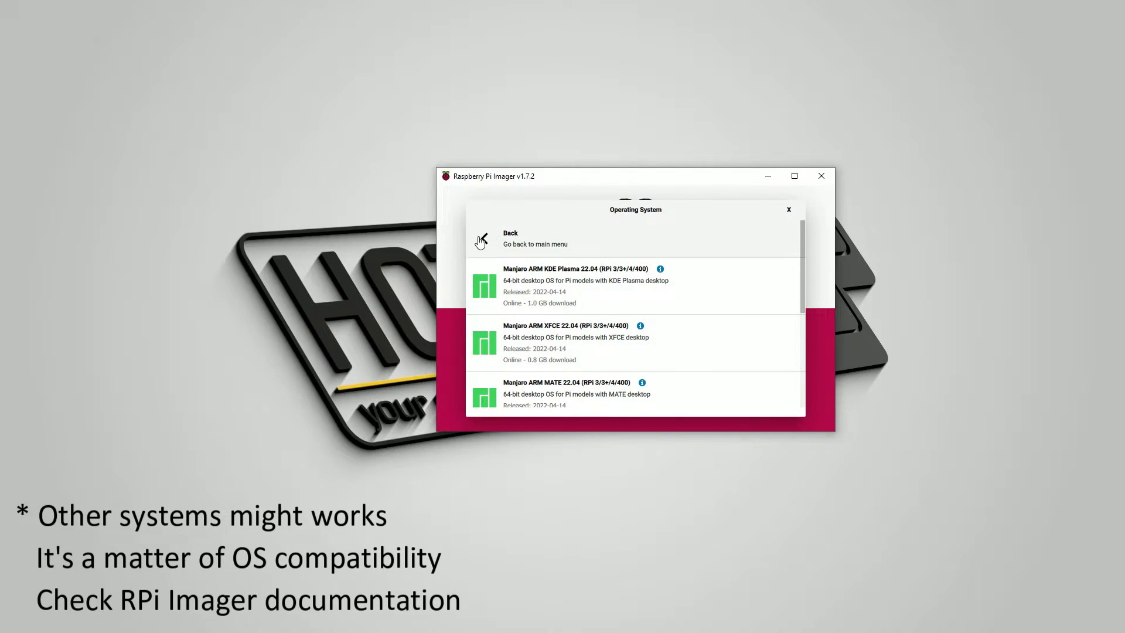
left_click(480, 240)
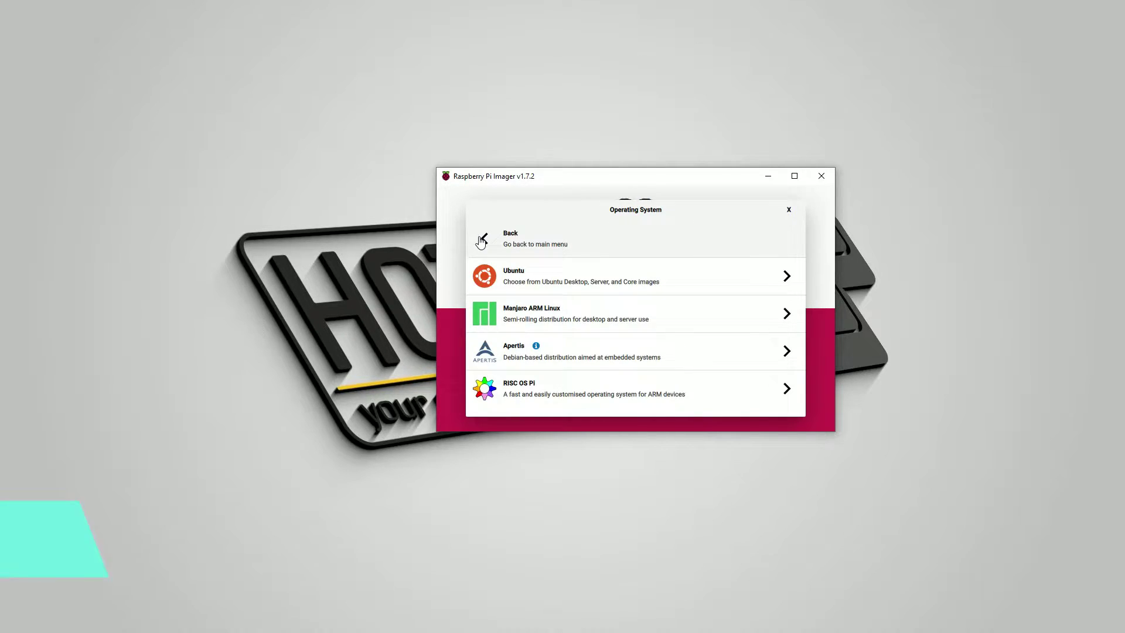
left_click(481, 240)
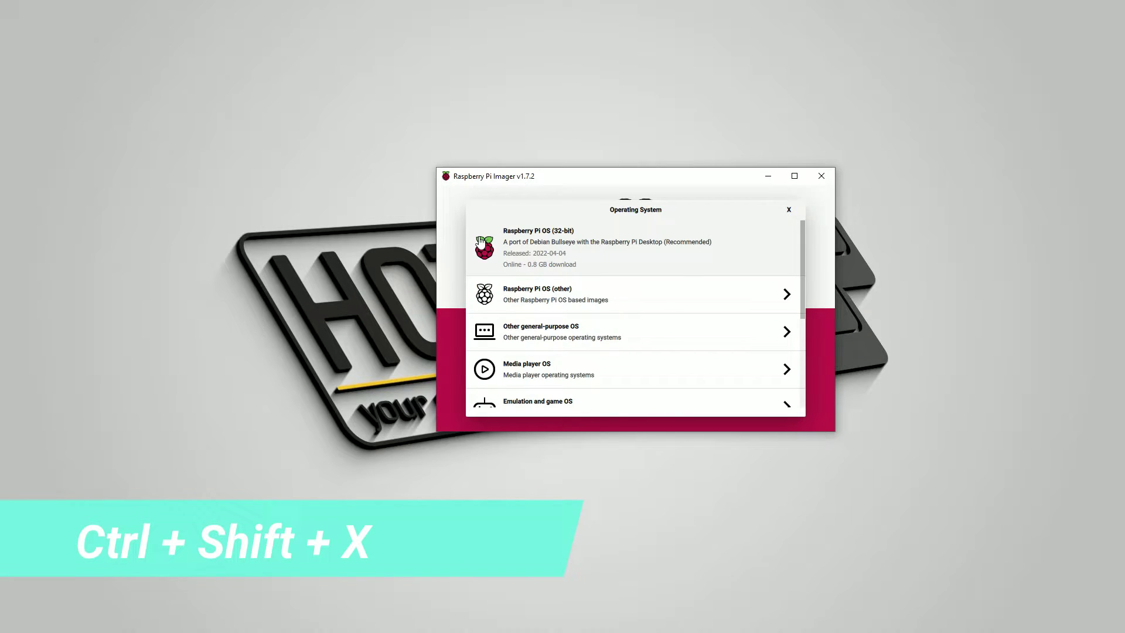
left_click(531, 298)
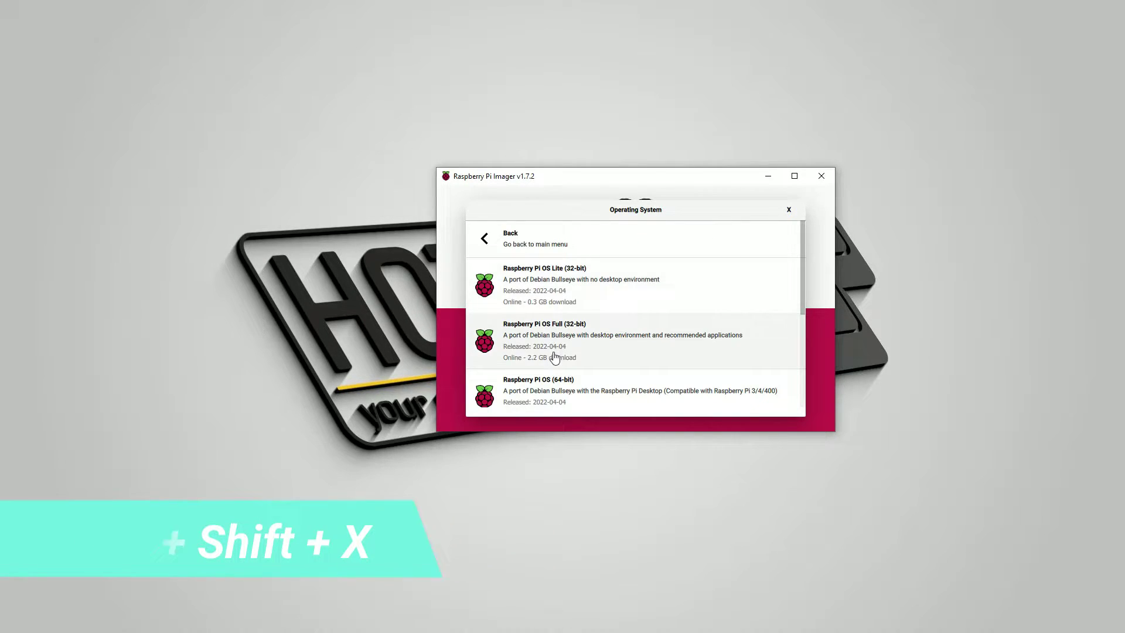
scroll(554, 355, "down", 2)
left_click(560, 380)
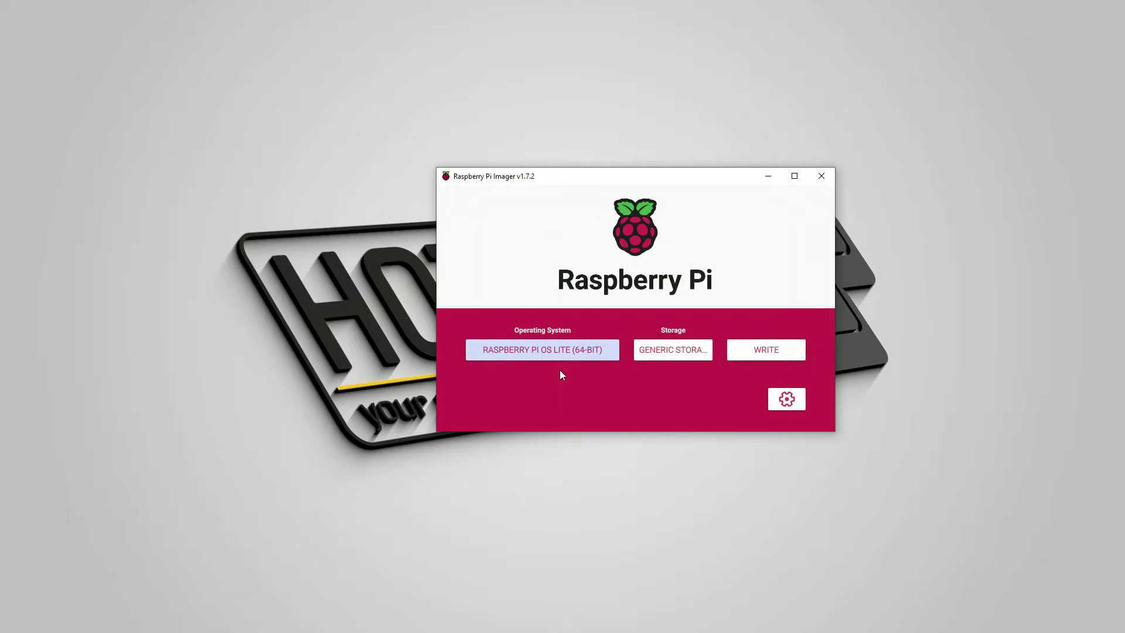
Step: In Advanced options, enable hostname raspberrypi and SSH, and enter a custom username
left_click(777, 404)
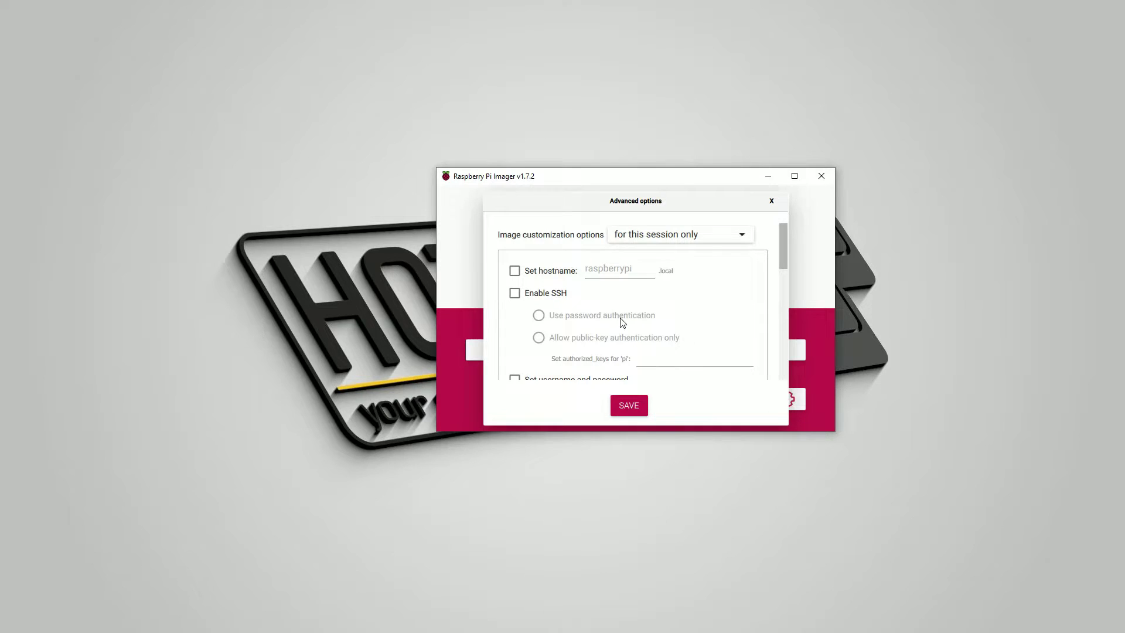
left_click(515, 271)
left_click(513, 296)
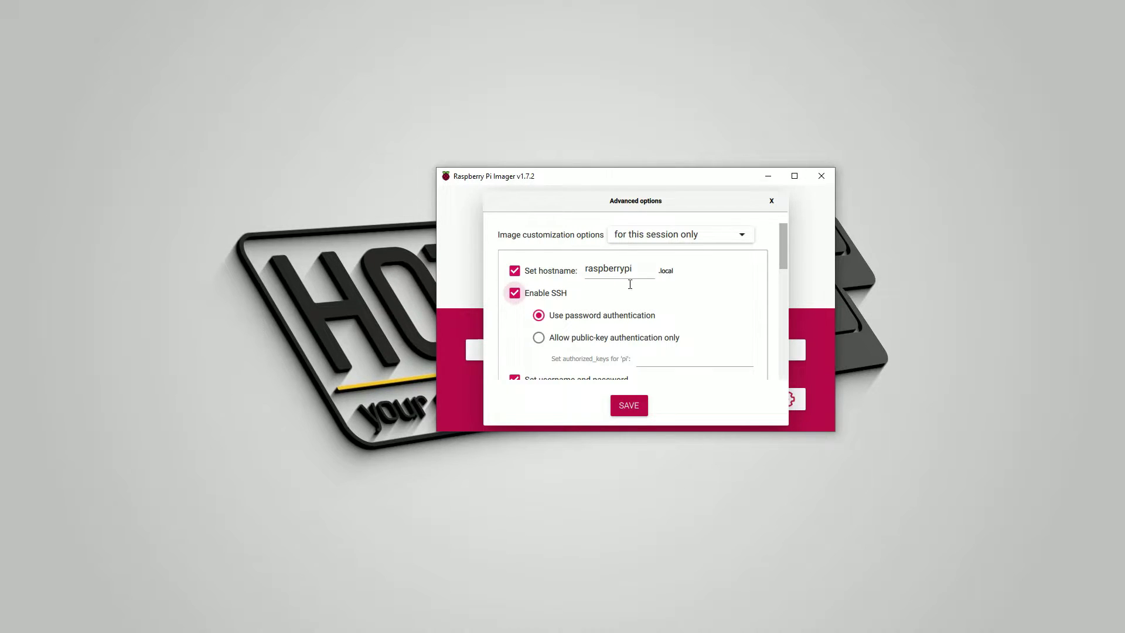
scroll(630, 285, "down", 2)
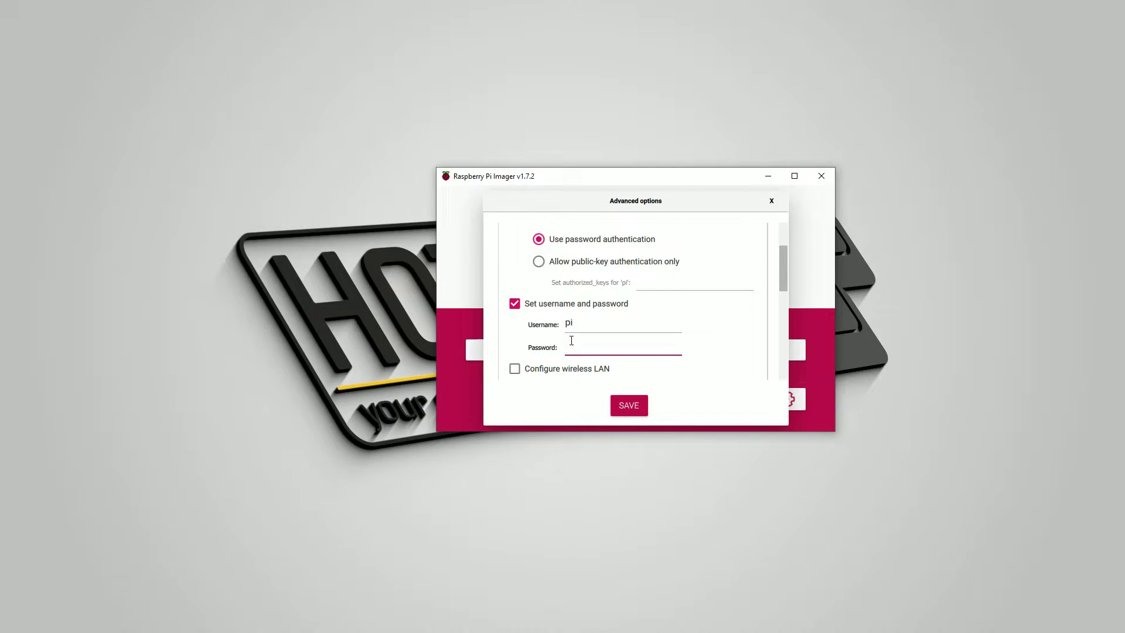
key("shift+Tab")
type("hotkey404")
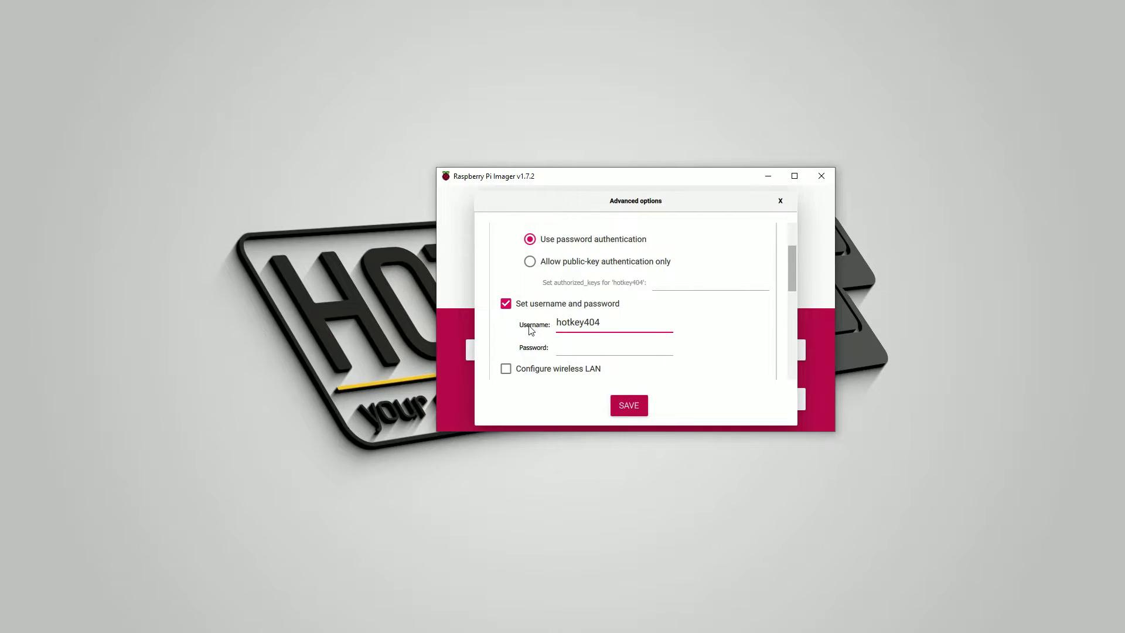
key("Tab")
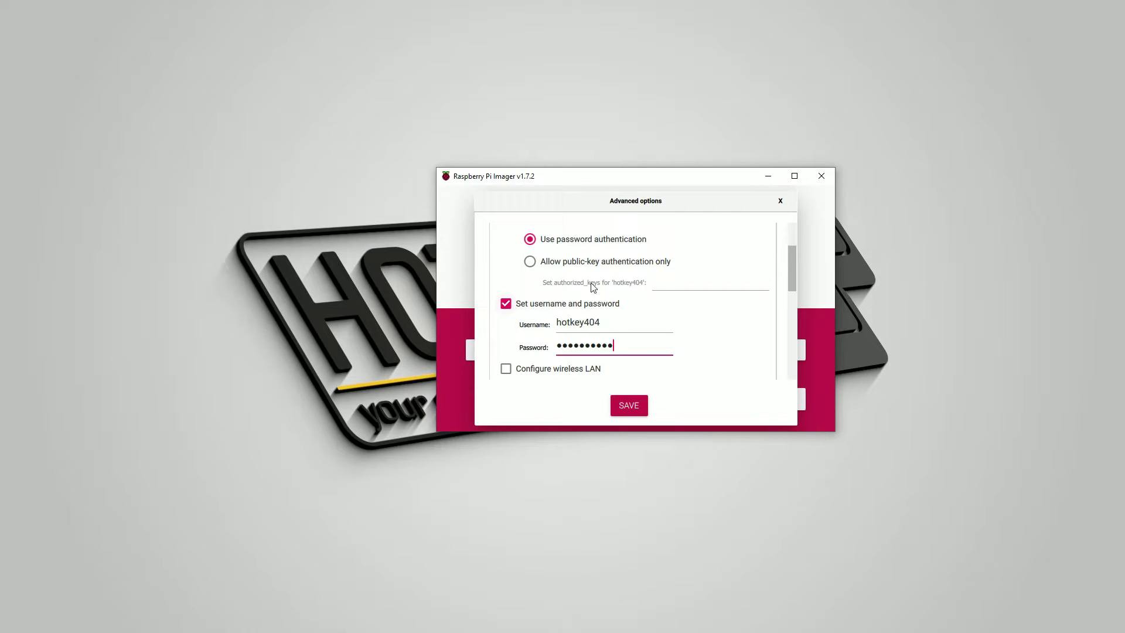
Step: Switch SSH to public-key authentication only and paste the public key into authorized_keys
left_click(531, 264)
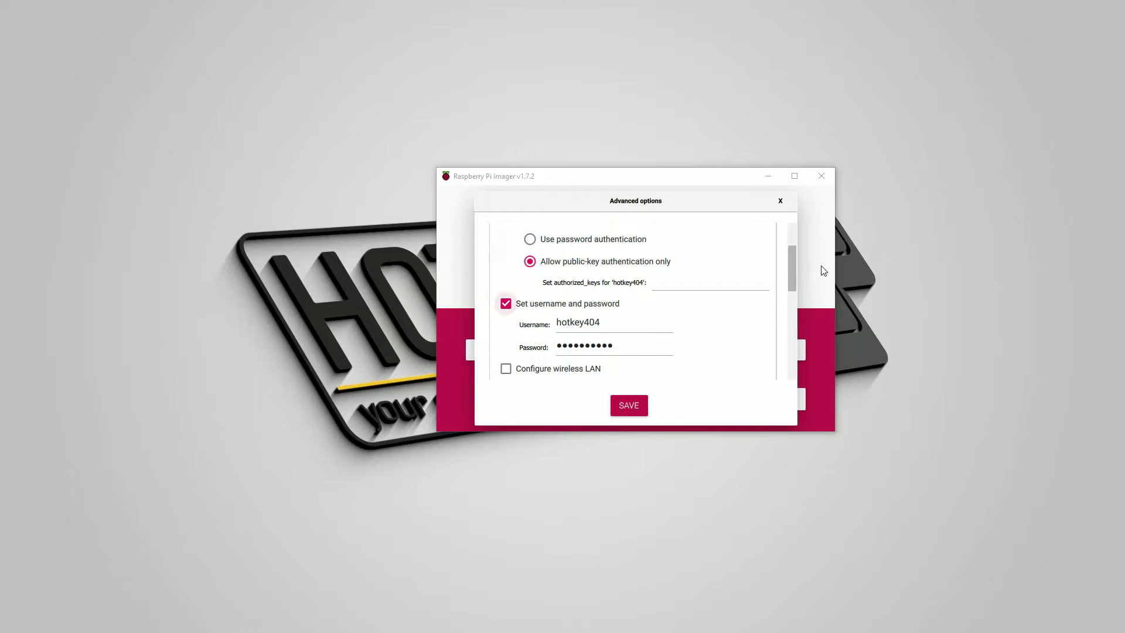
left_click(688, 283)
key("ctrl+v")
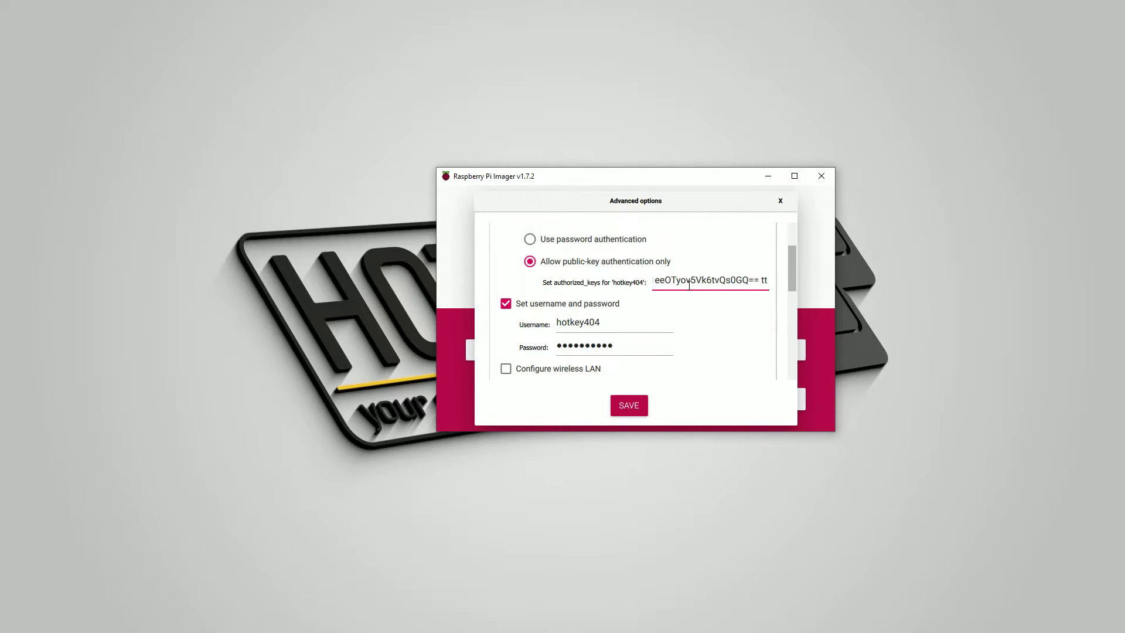
Step: Enable wireless LAN, entering the Wi-Fi network name and its password hidden
scroll(627, 296, "down", 3)
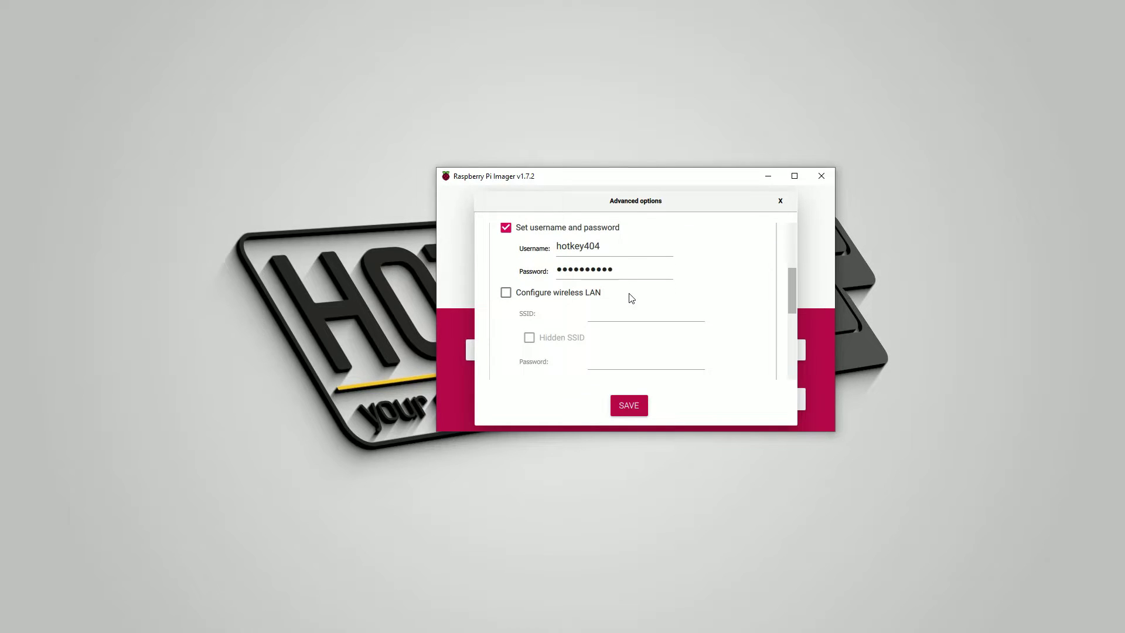
left_click(506, 292)
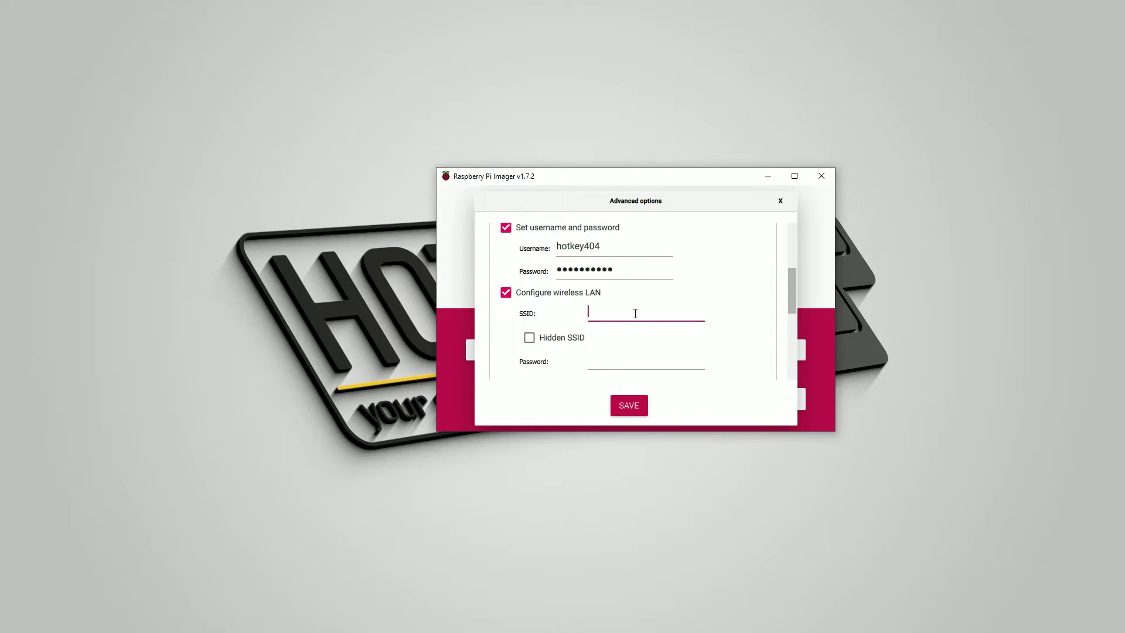
type("hotkey404.com")
scroll(635, 313, "down", 3)
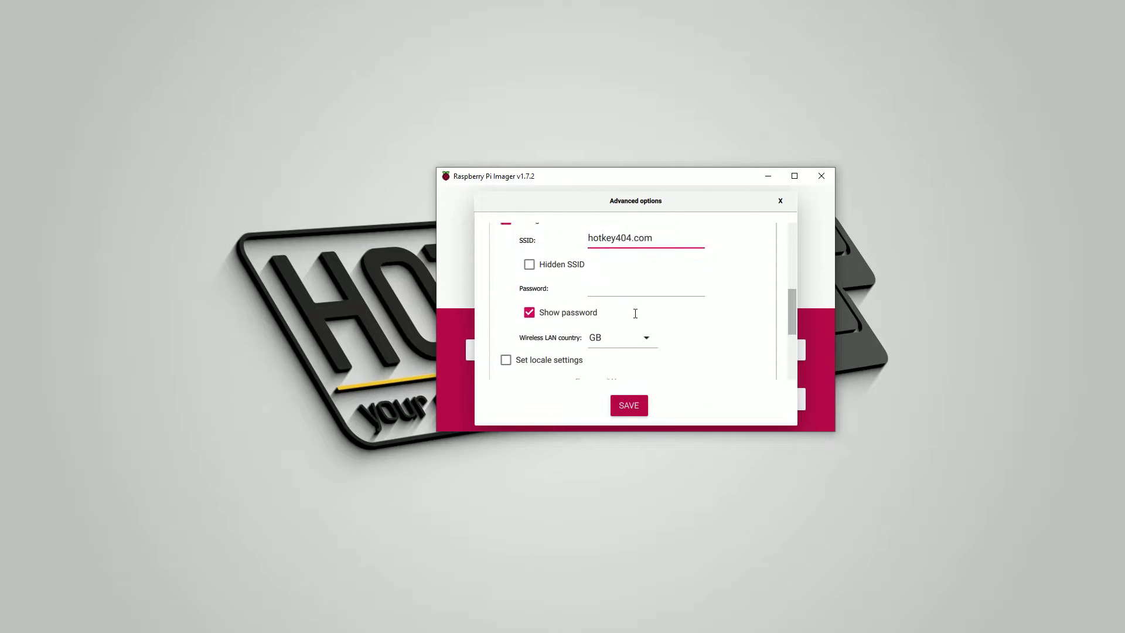
left_click(529, 309)
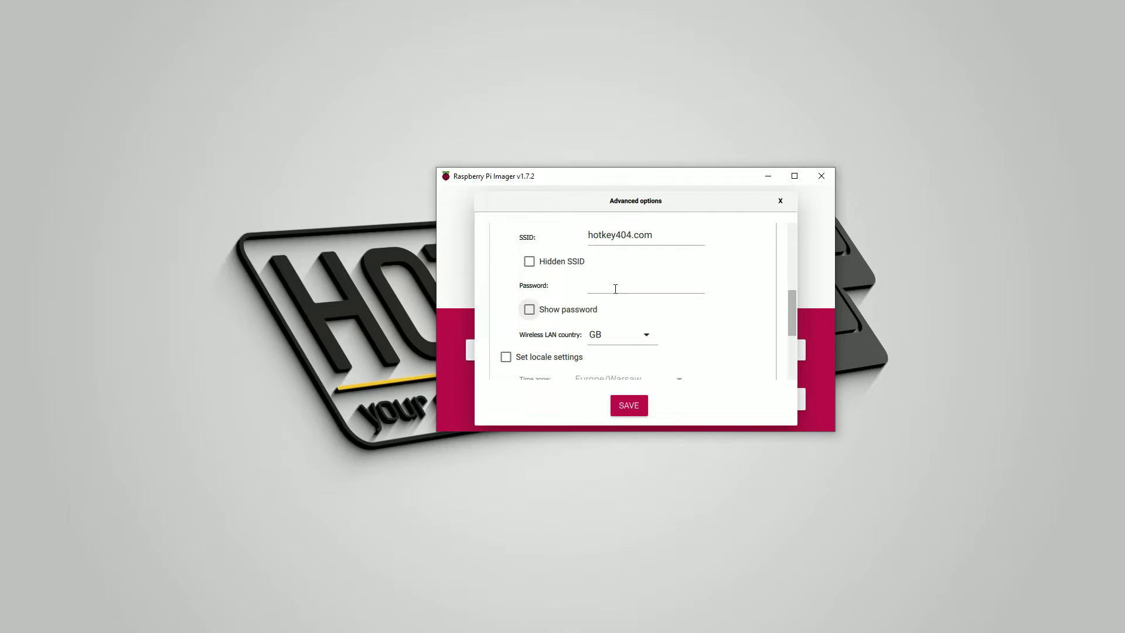
left_click(615, 288)
type("password")
type("123")
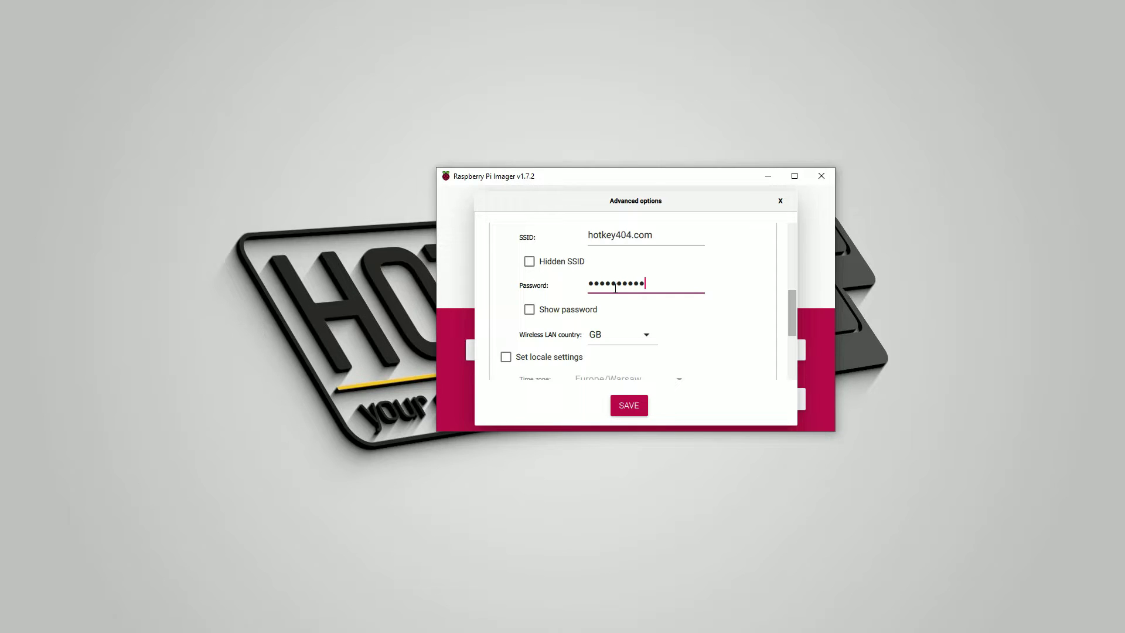
Step: Set wireless country to PL and turn on locale settings with Europe/Warsaw and us keyboard
left_click(622, 337)
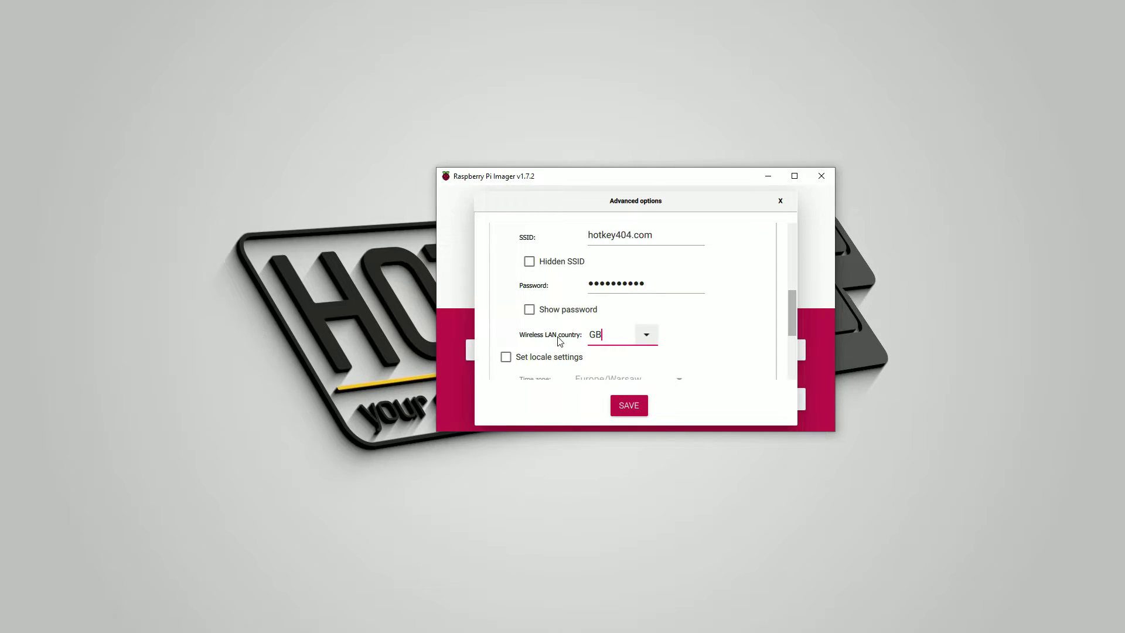
key("BackSpace")
left_click(506, 357)
scroll(586, 320, "down", 3)
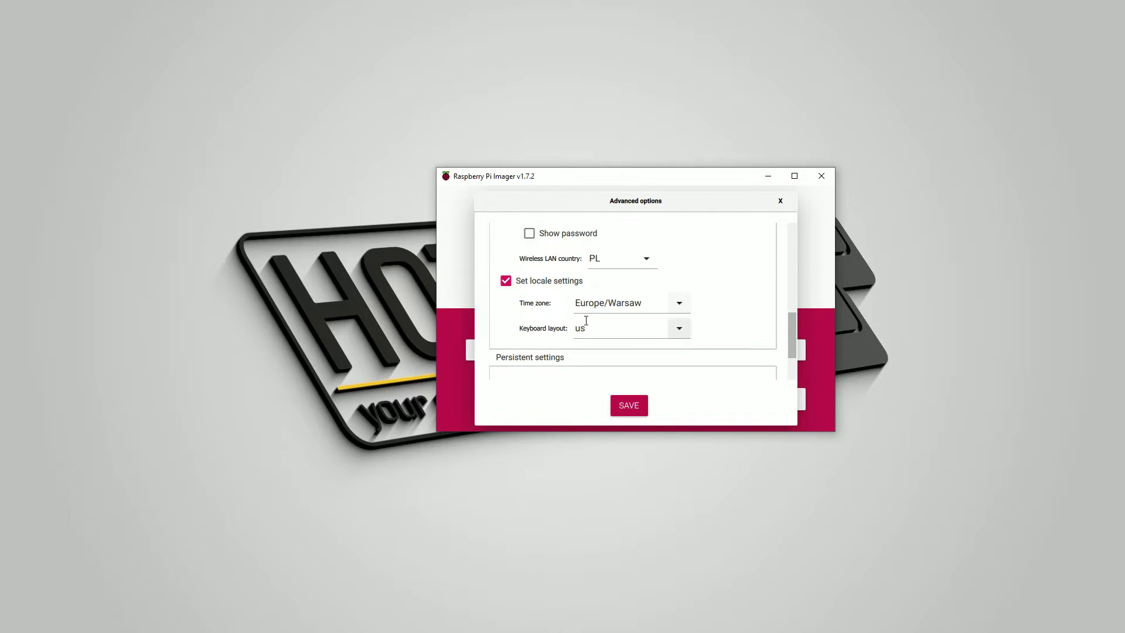
scroll(635, 311, "down", 3)
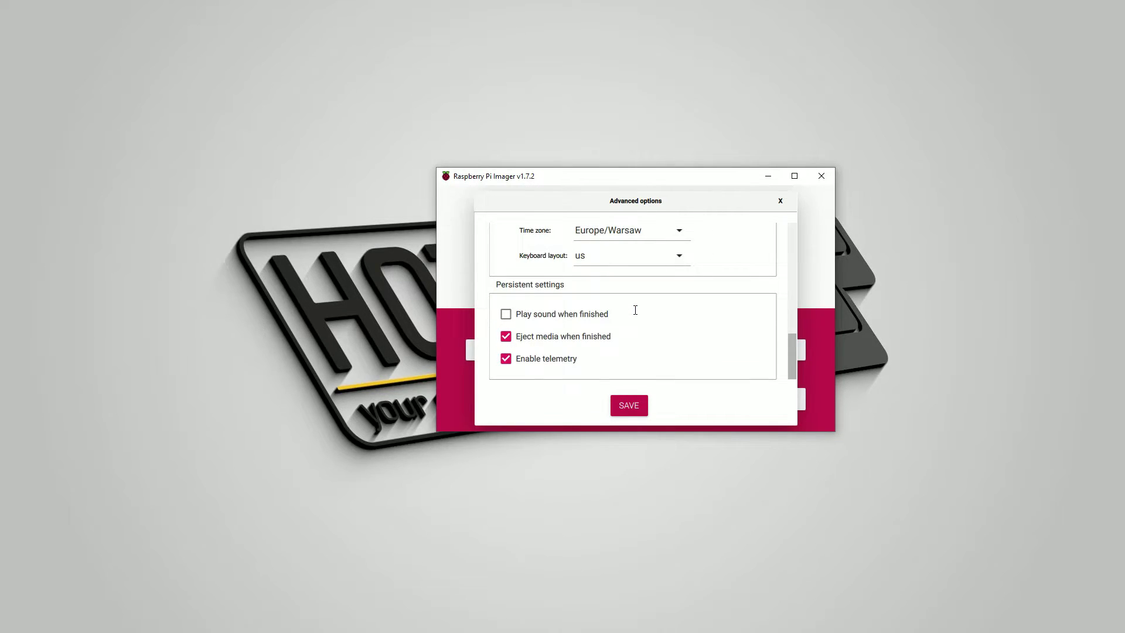
scroll(635, 310, "up", 15)
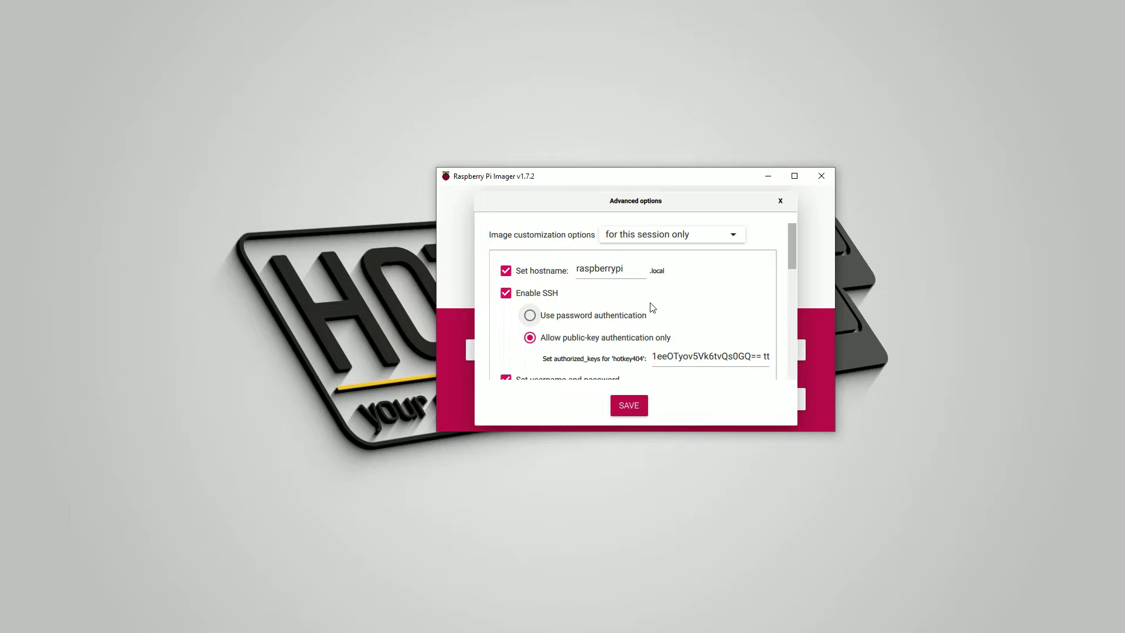
Step: Make these image customizations apply 'to always use'
left_click(668, 236)
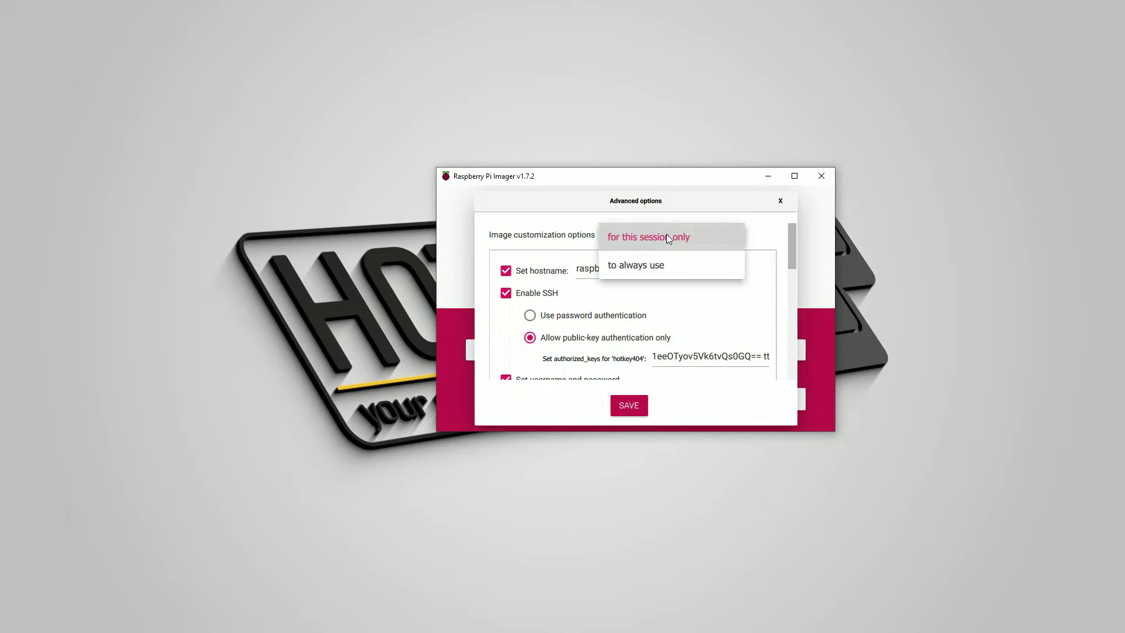
left_click(659, 269)
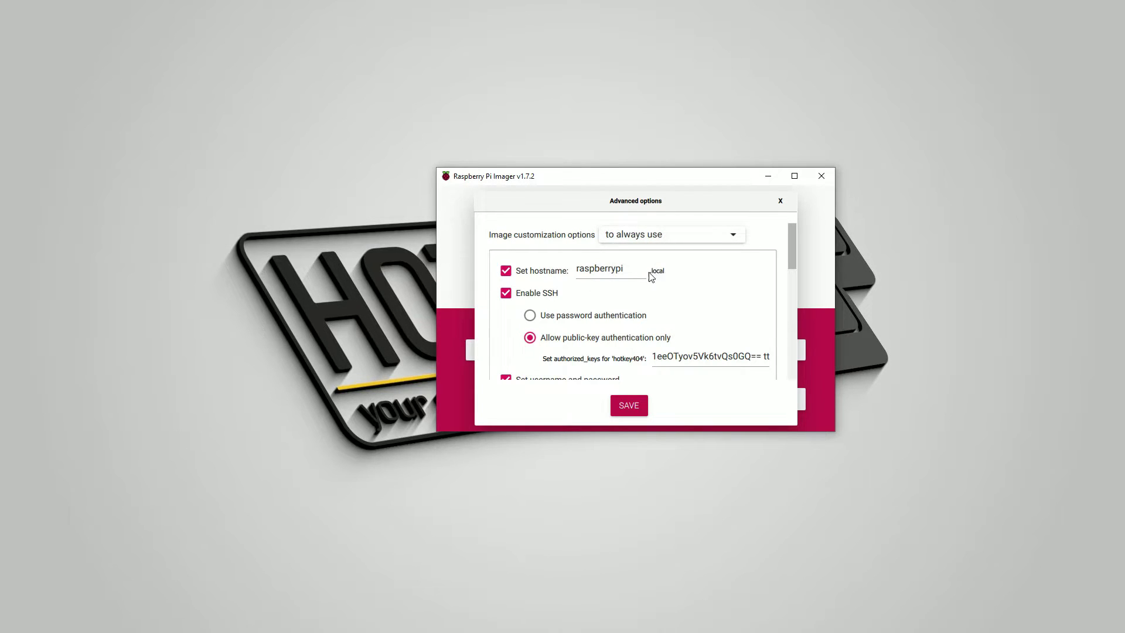
scroll(649, 298, "down", 2)
scroll(649, 298, "down", 6)
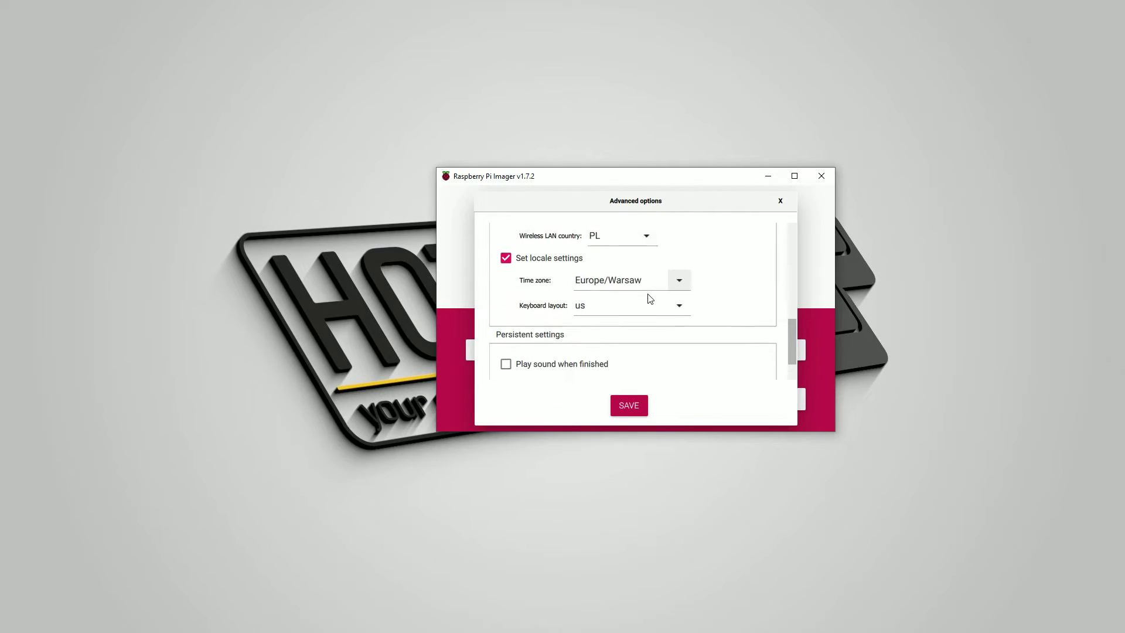
Step: Save the options and write Raspberry Pi OS Lite (64-bit) to the USB drive, confirming the erase
left_click(628, 406)
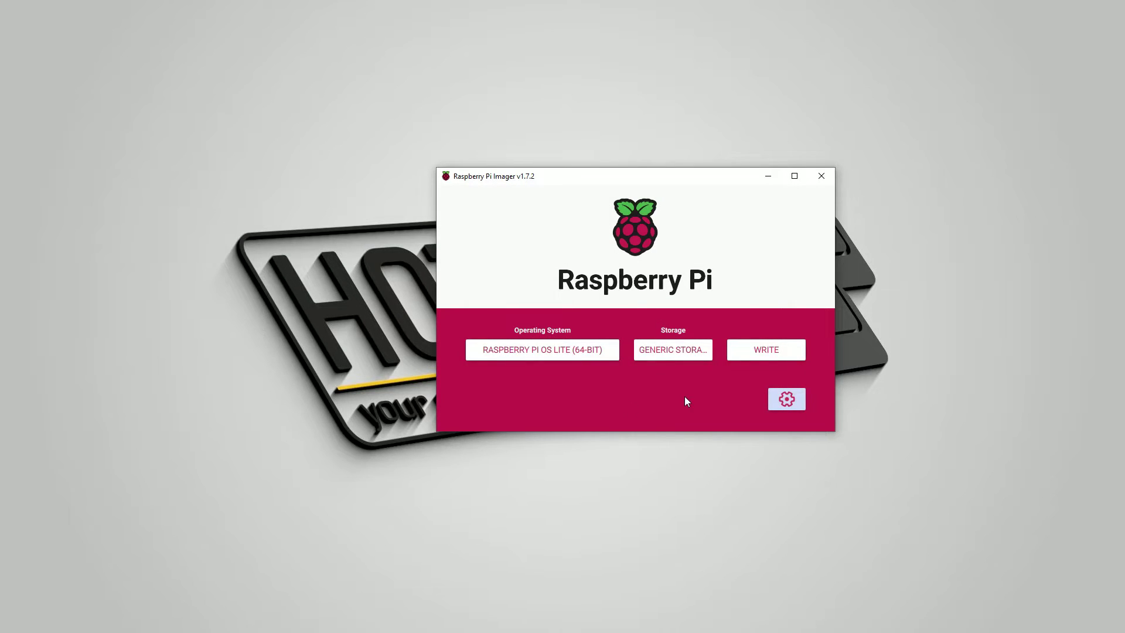
left_click(771, 350)
left_click(663, 358)
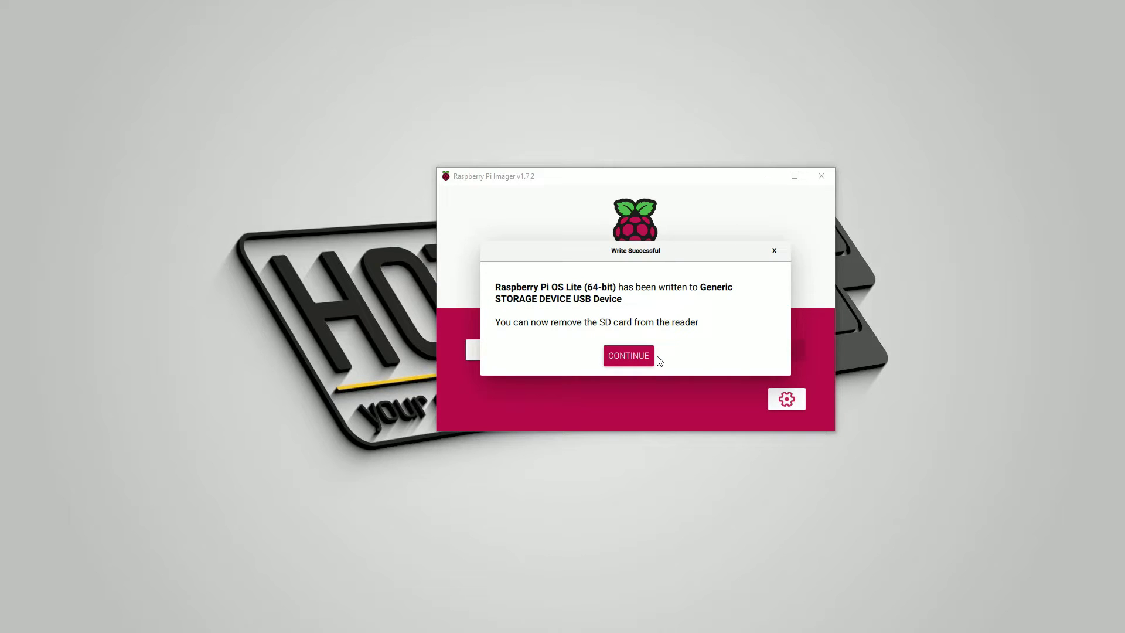
Step: Dismiss the Write Successful message
left_click(637, 356)
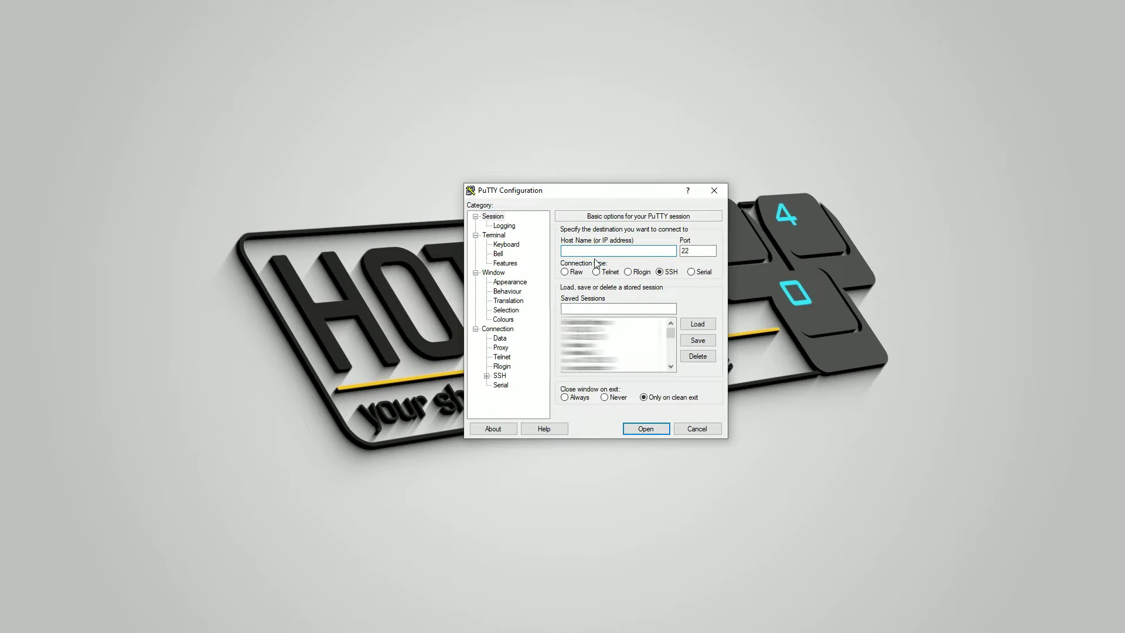
Step: Connect to 10.40.2.205 over SSH and log in with the custom username, which fails without a key
type("10.40.2.20")
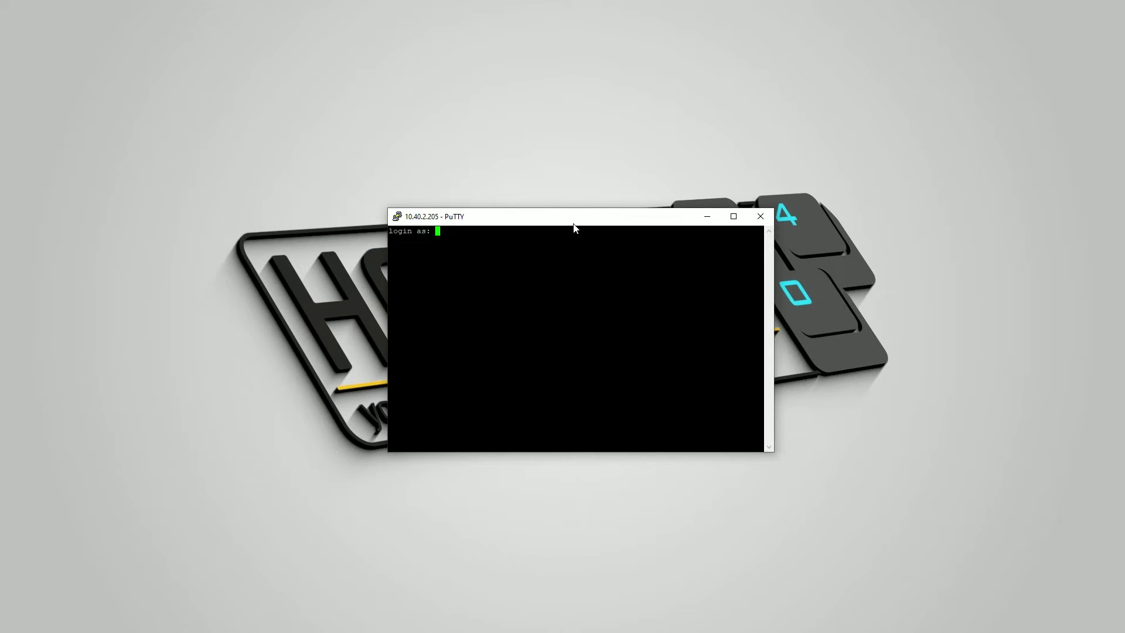
type("hotkey404")
key("Return")
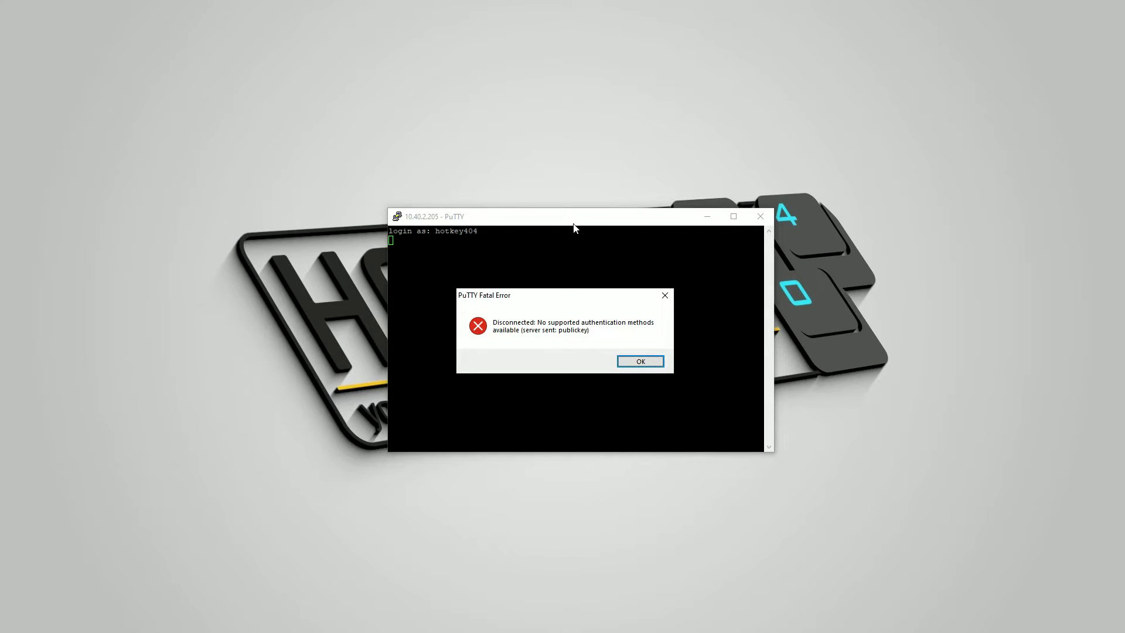
Step: Dismiss the authentication error and start a new session to 10.40.2.205
left_click(649, 359)
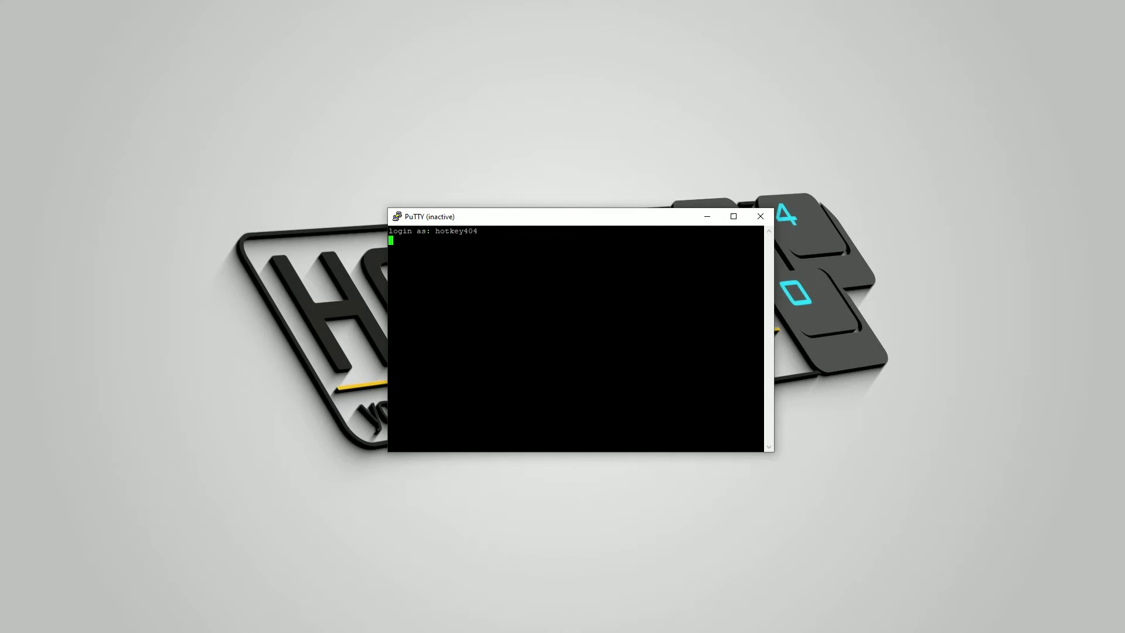
left_click(397, 218)
left_click(431, 348)
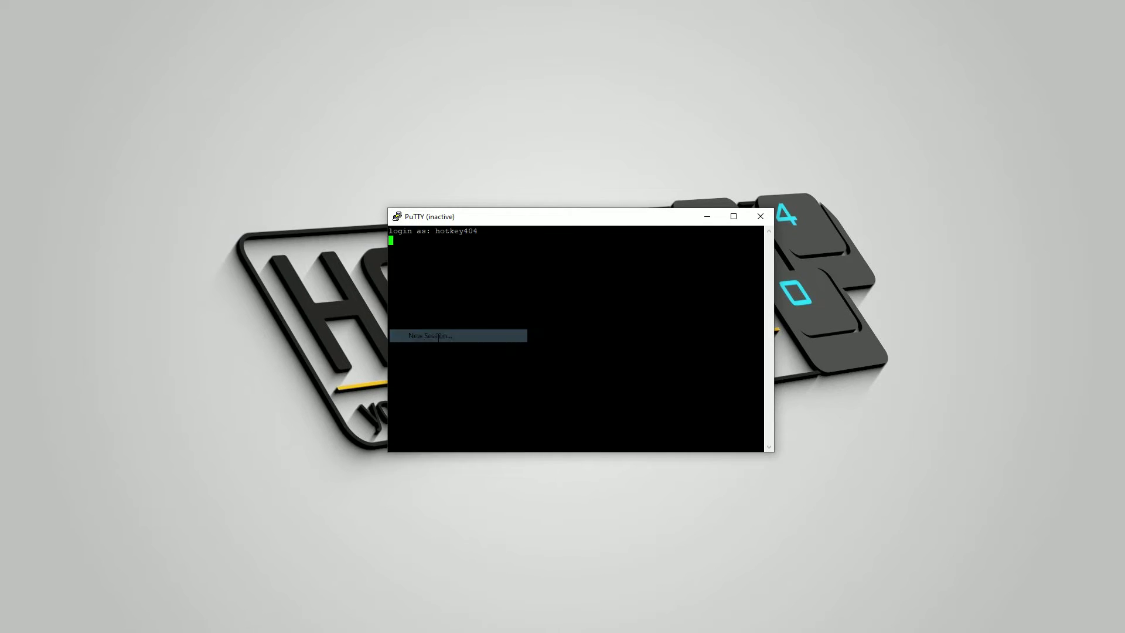
type("10.40.2.205")
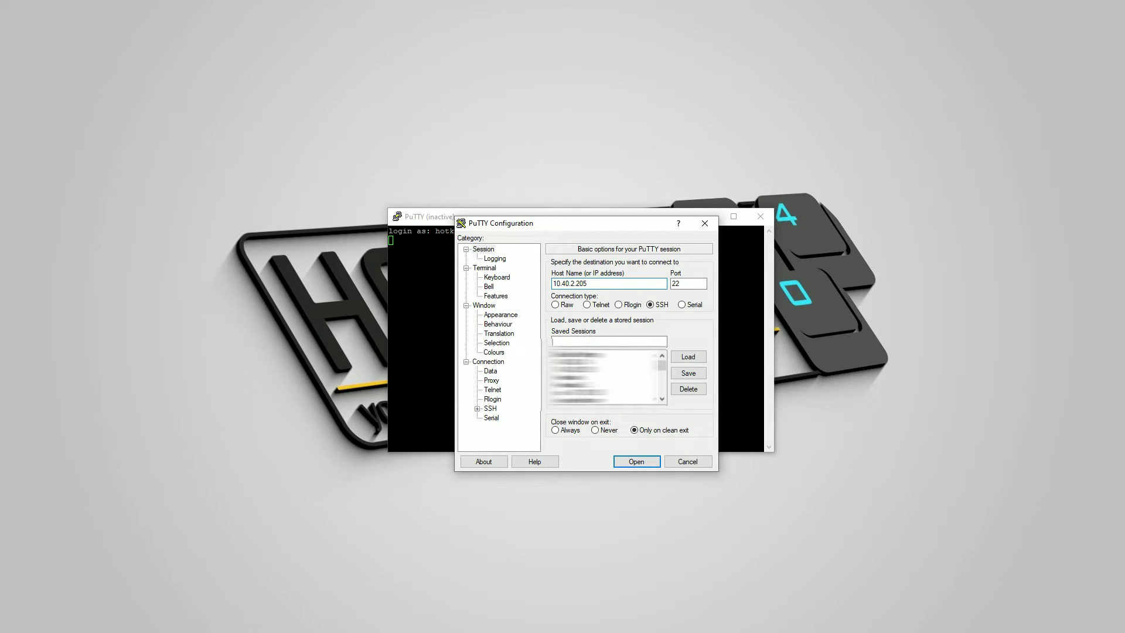
Step: Set the auto-login username and select the tt.ppk private key for SSH authentication
left_click(492, 370)
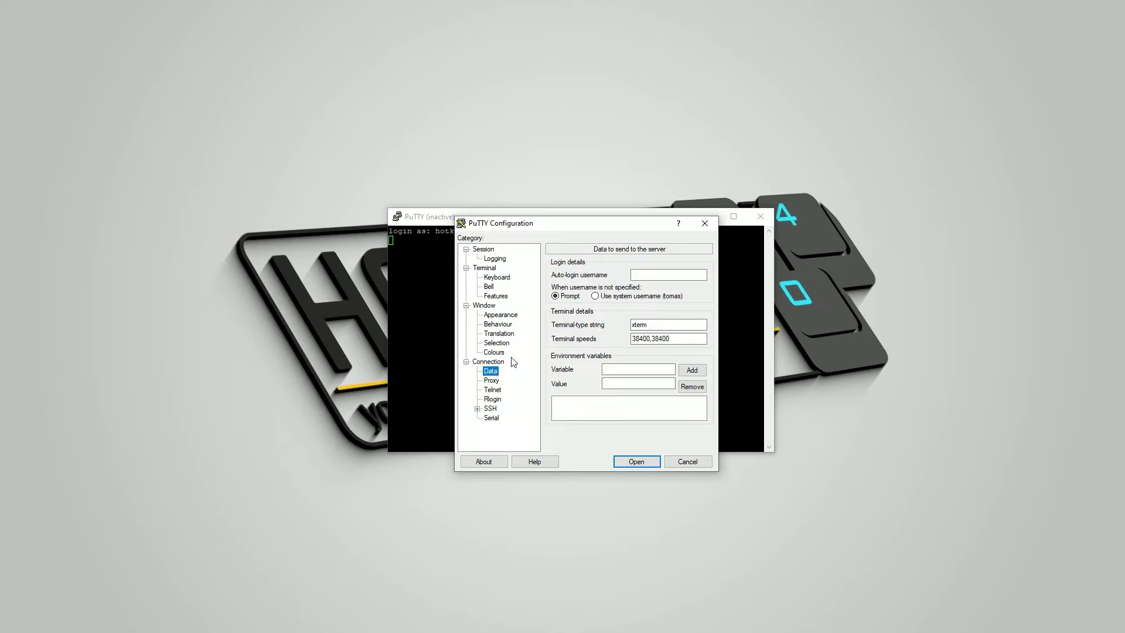
left_click(641, 276)
type("hotkey404")
left_click(478, 409)
left_click(501, 401)
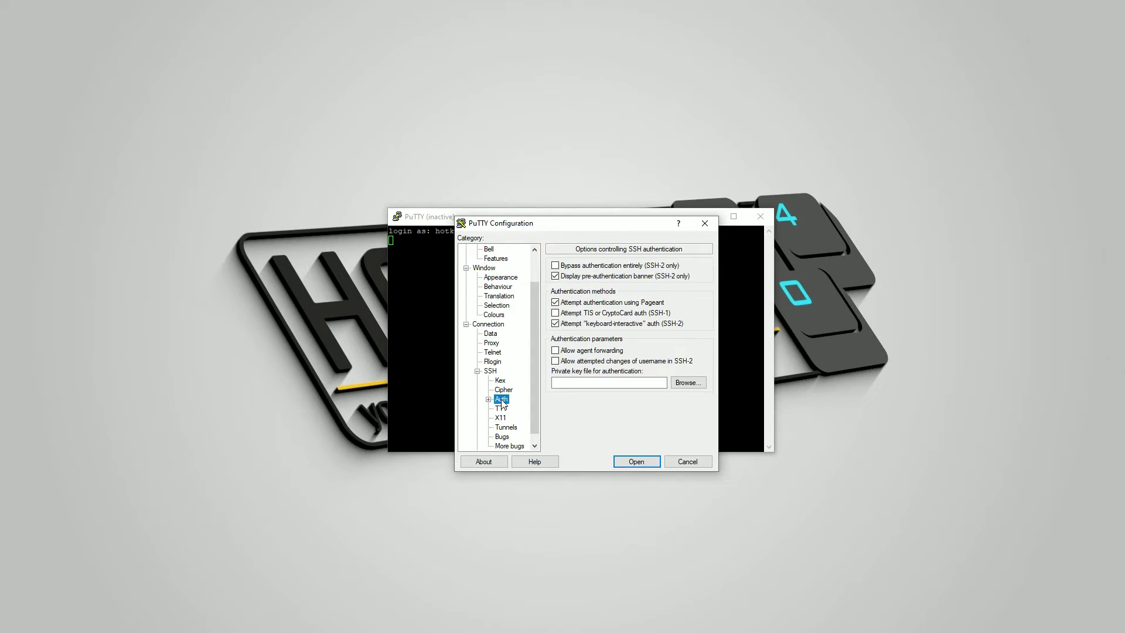
left_click(687, 382)
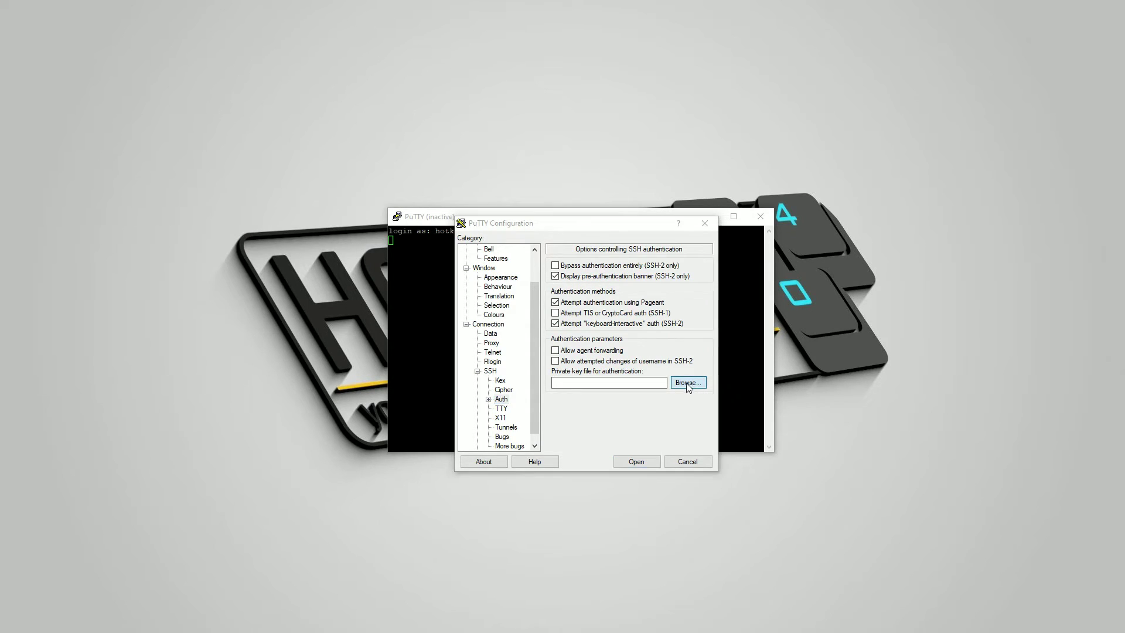
double_click(685, 355)
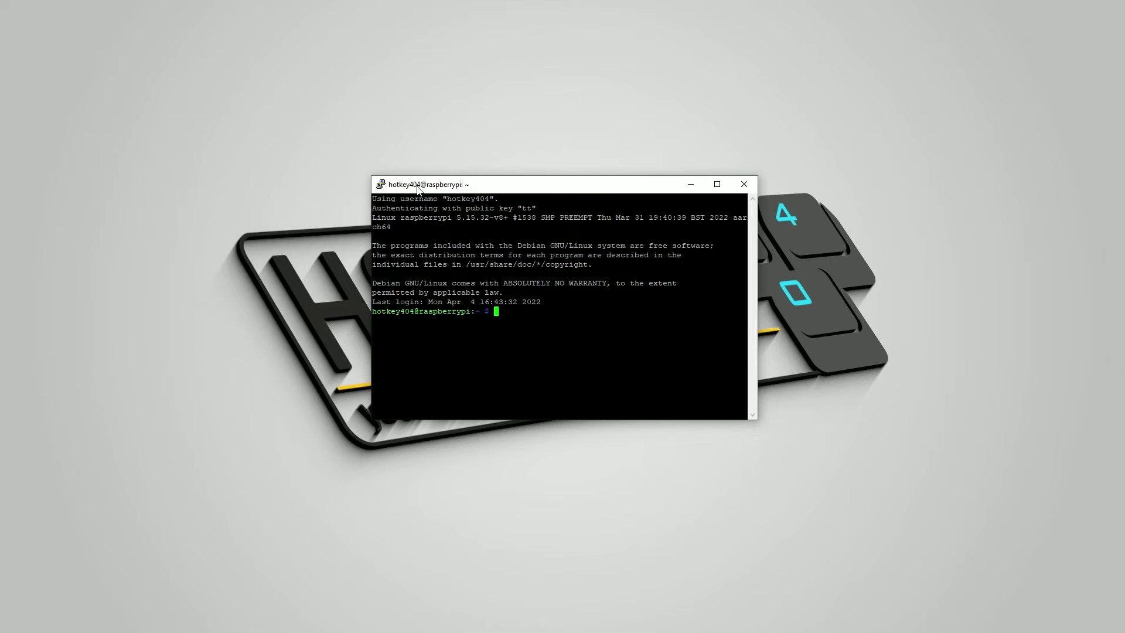
Step: Maximize the PuTTY session and run sudo apt update on the Pi
left_click(719, 184)
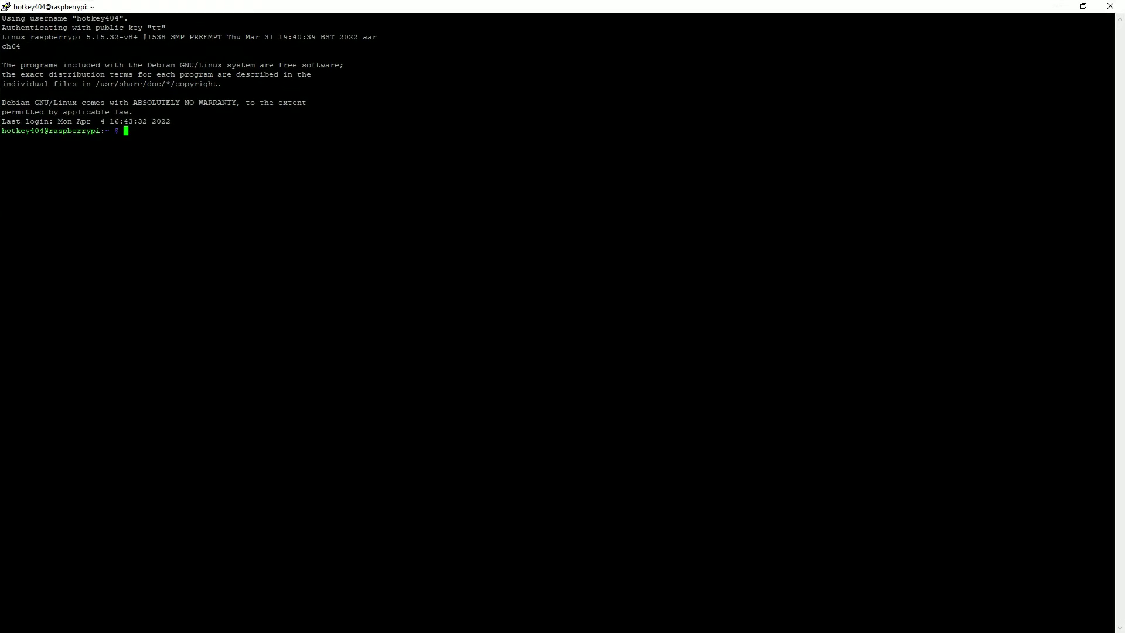
type("sudo apt update")
key("Return")
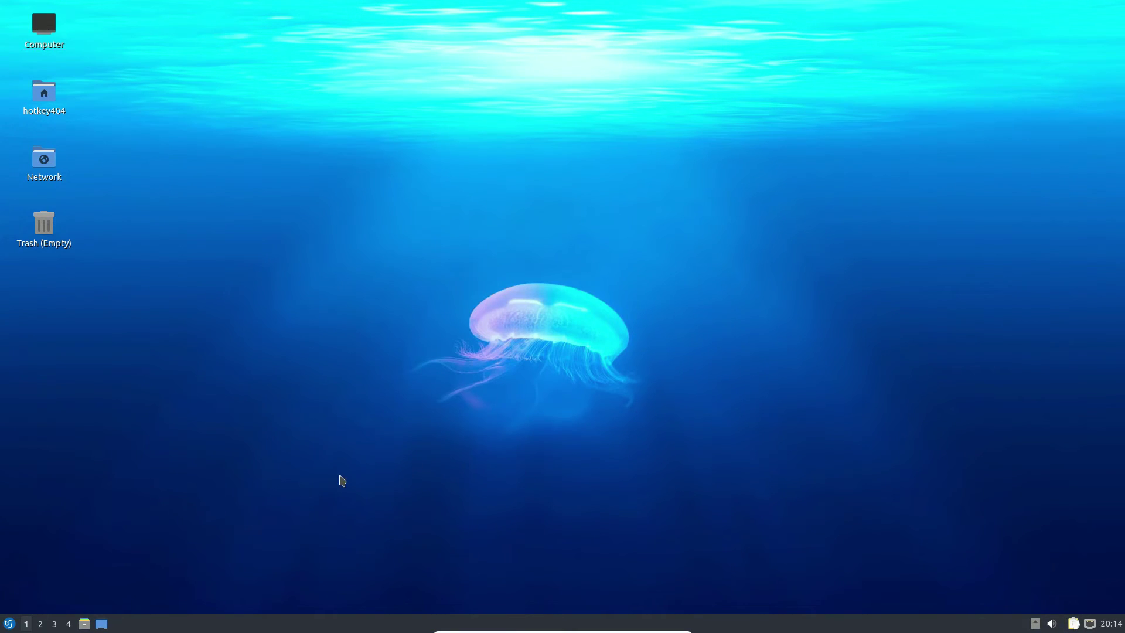
Step: Launch QTerminal from the LXQt menu by searching 'ter'
left_click(8, 622)
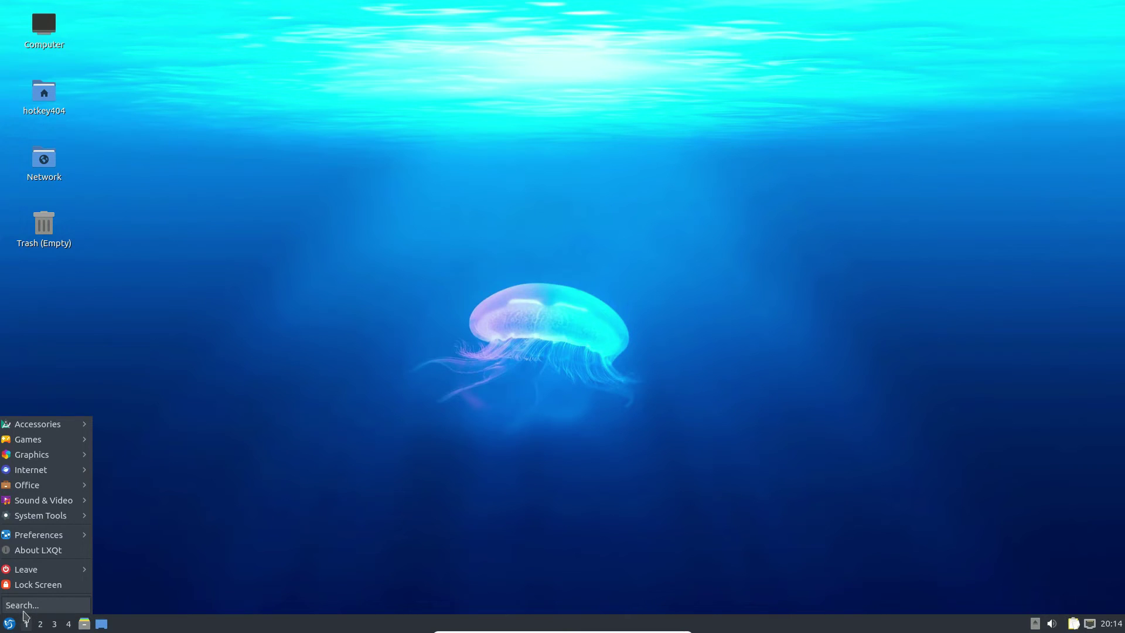
type("ter")
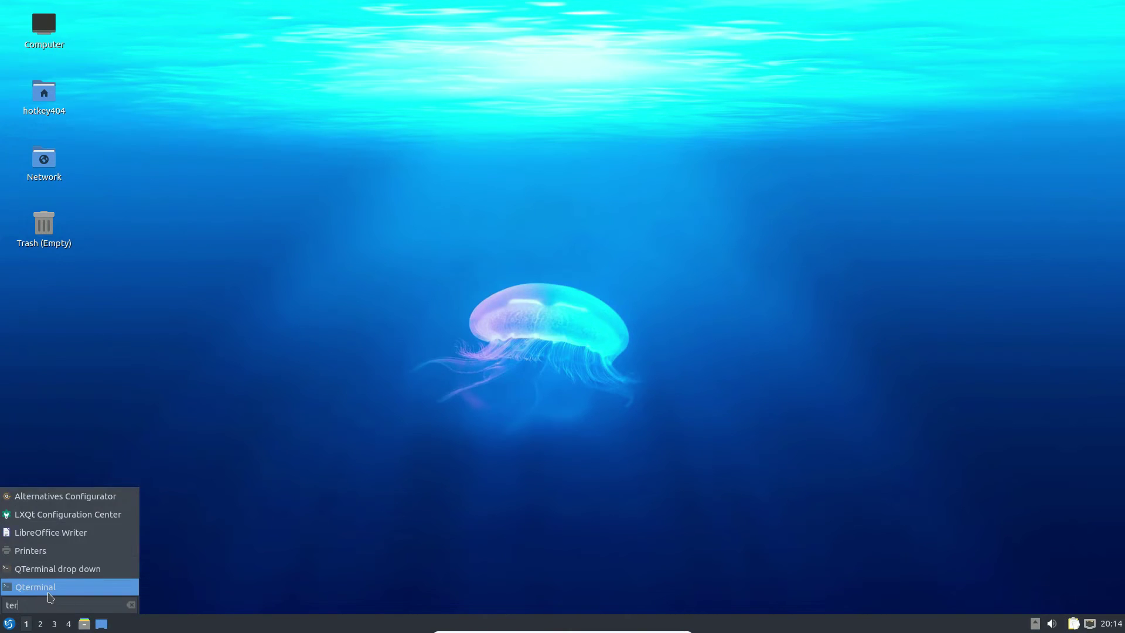
left_click(50, 595)
Step: Run sudo apt search rpi-imager and confirm version 1.7.2+noembed-0ubuntu1 is available
type("sudo ")
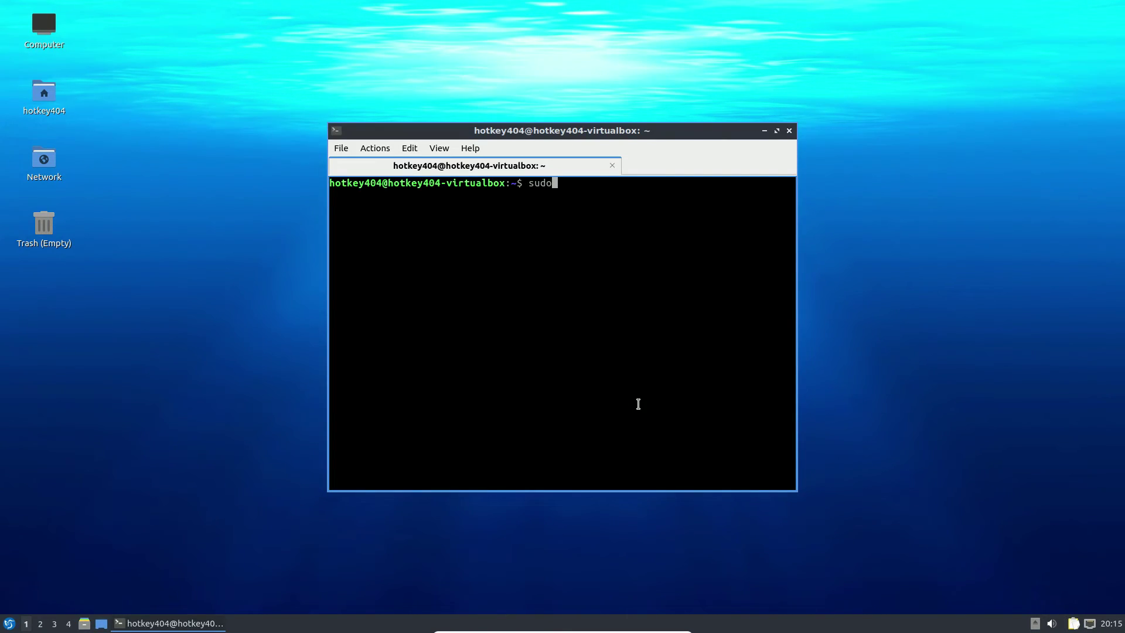
type("apt search rpi-imager")
key("Return")
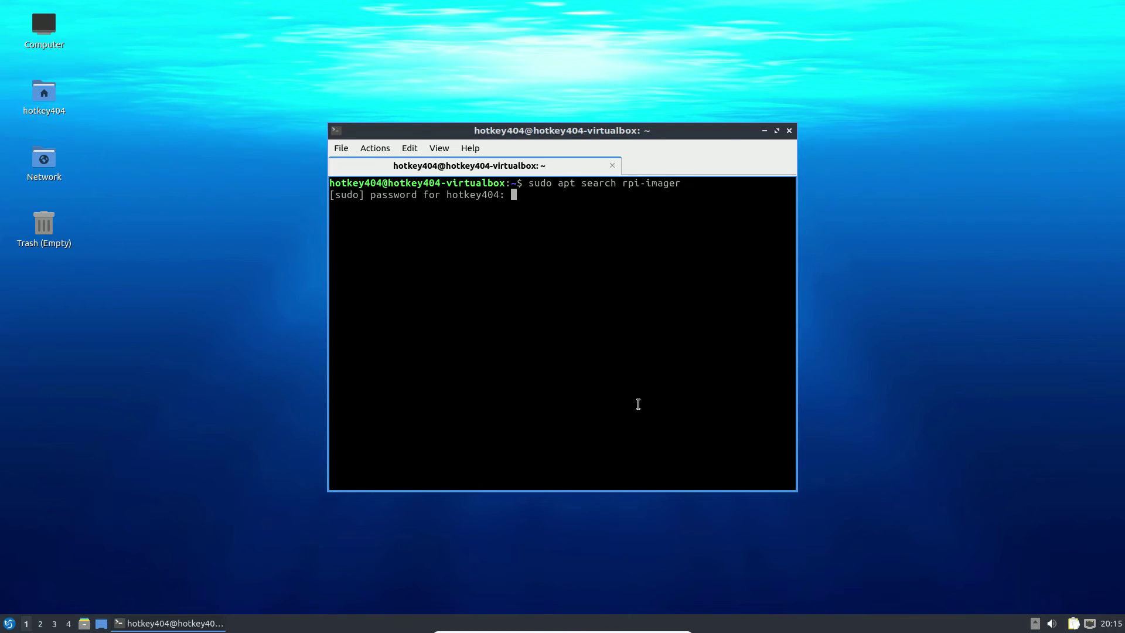
key("Return")
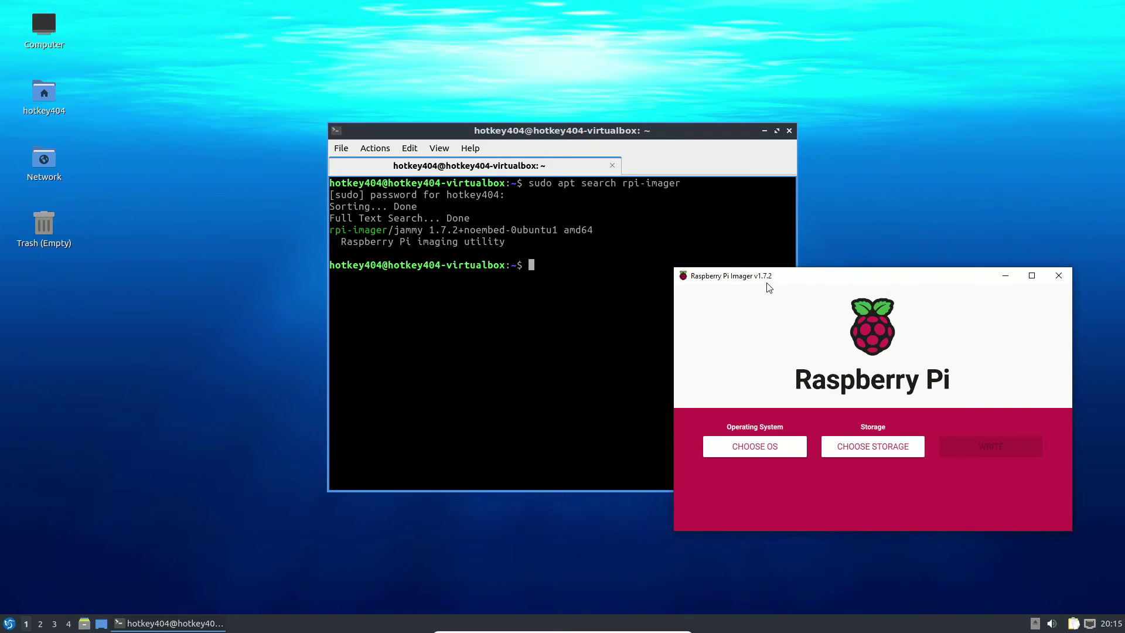
left_click_drag(429, 230, 464, 229)
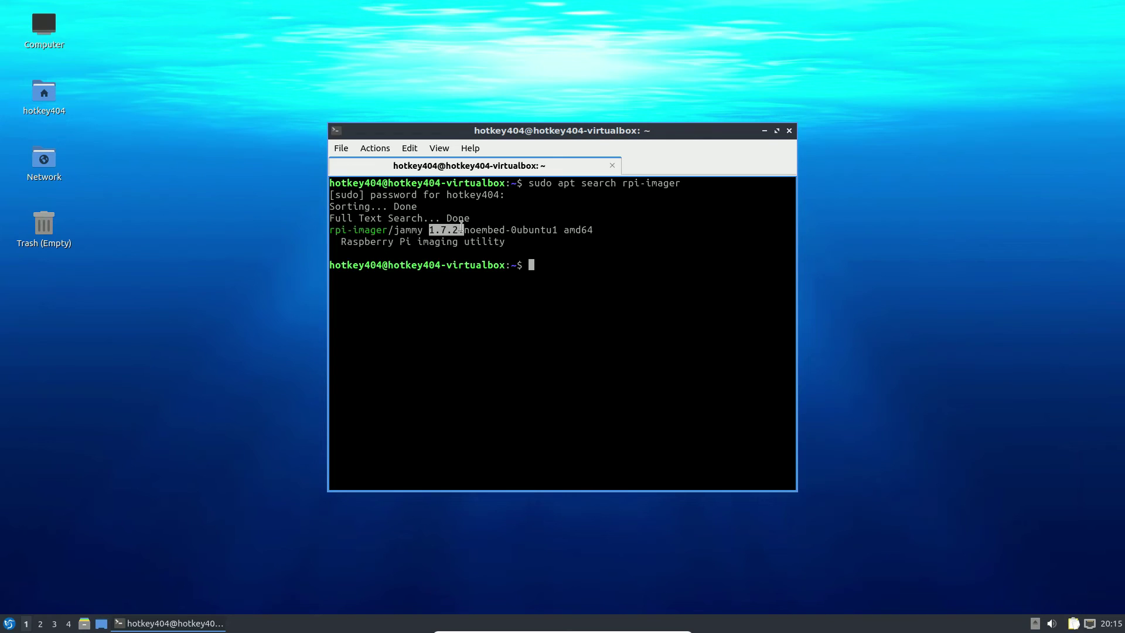
left_click(510, 242)
type("sudo ")
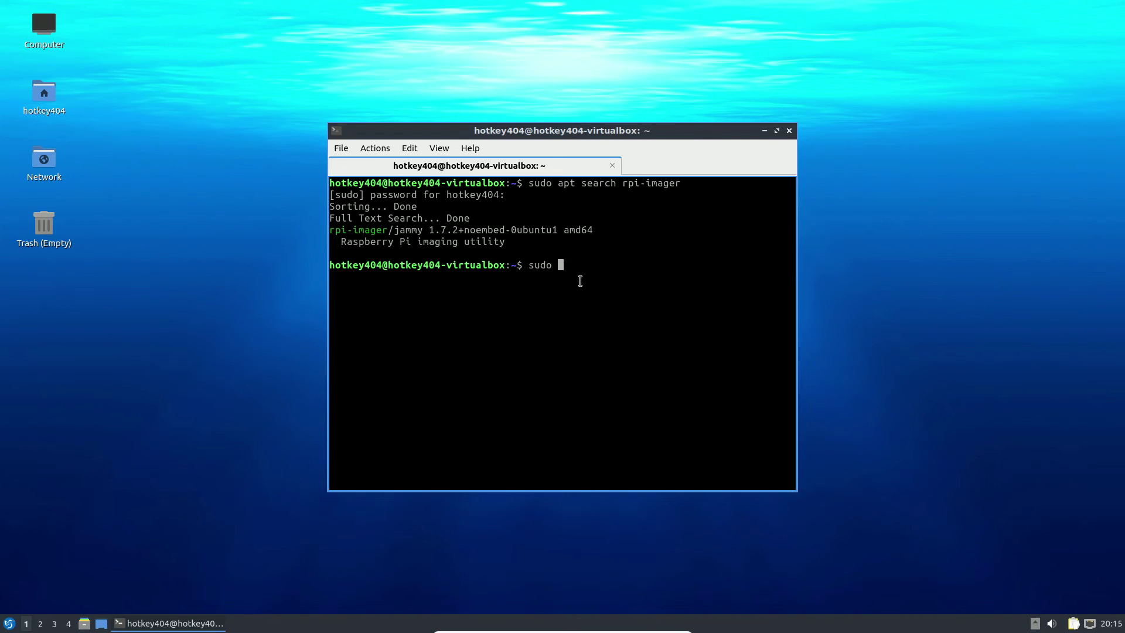
type("apt install rpi-imager")
Step: Install rpi-imager 1.7.2 with apt and launch Imager from the Accessories menu
key("Return")
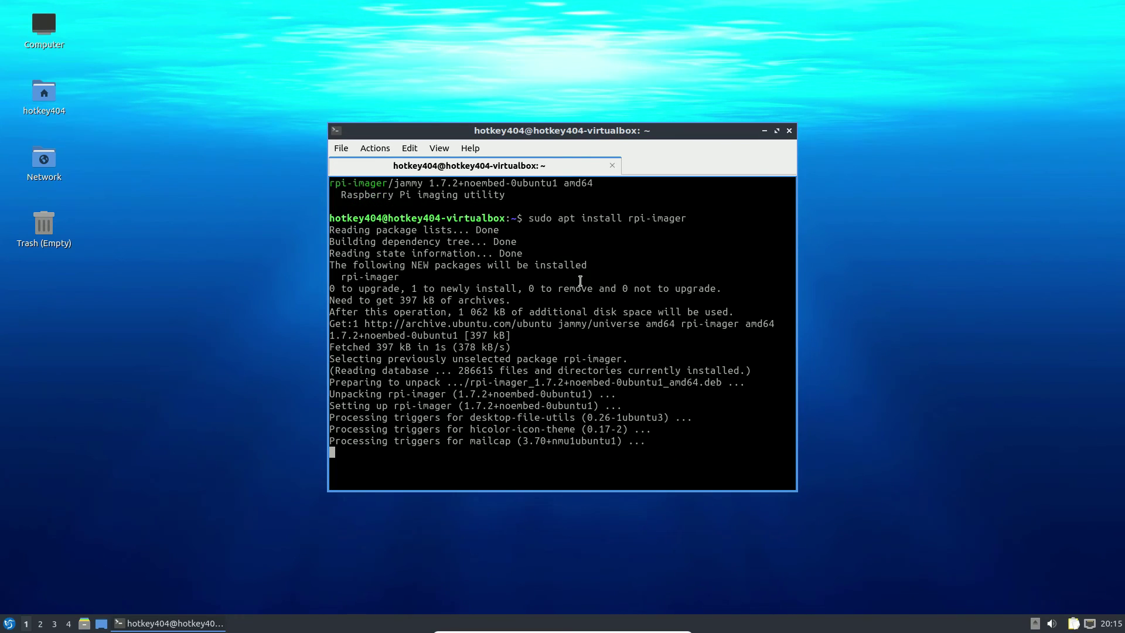
left_click(10, 623)
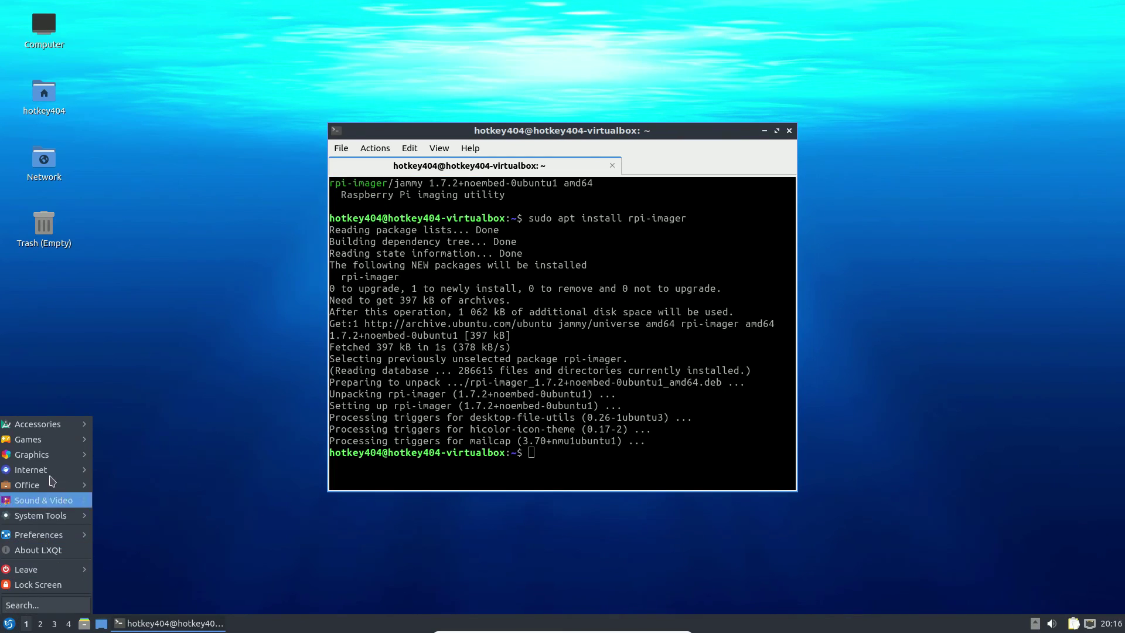
mouse_move(66, 431)
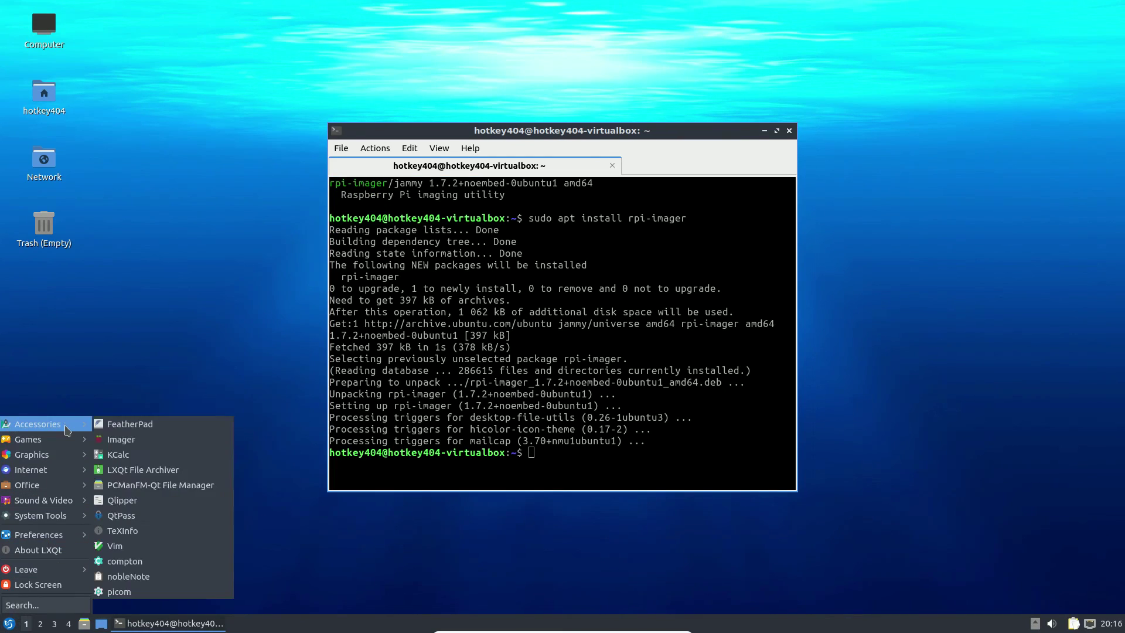
left_click(142, 443)
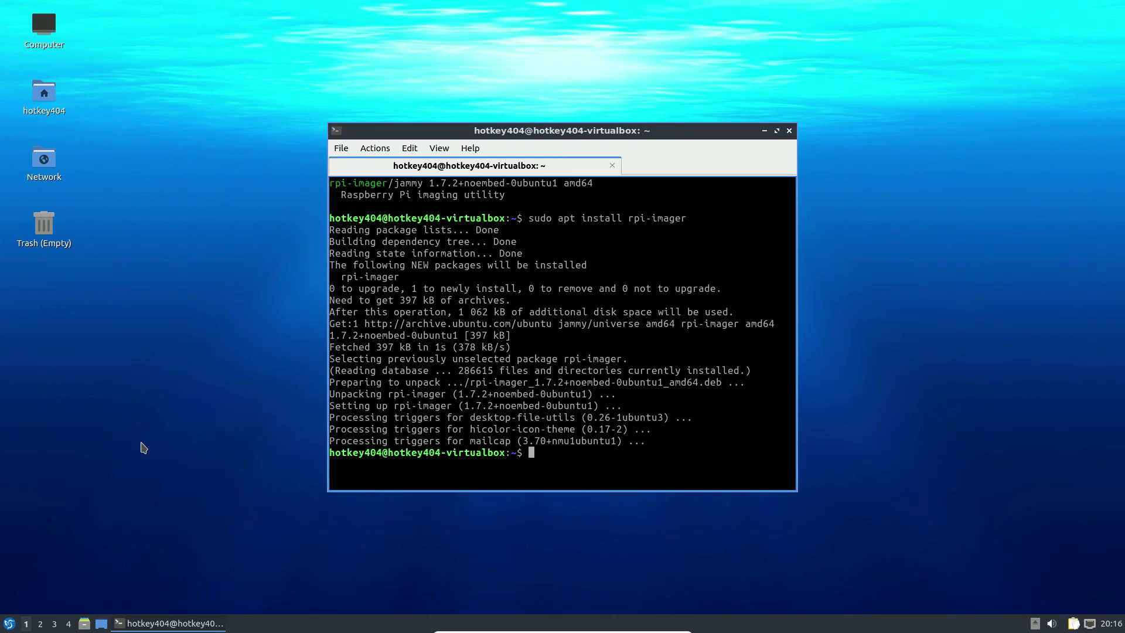